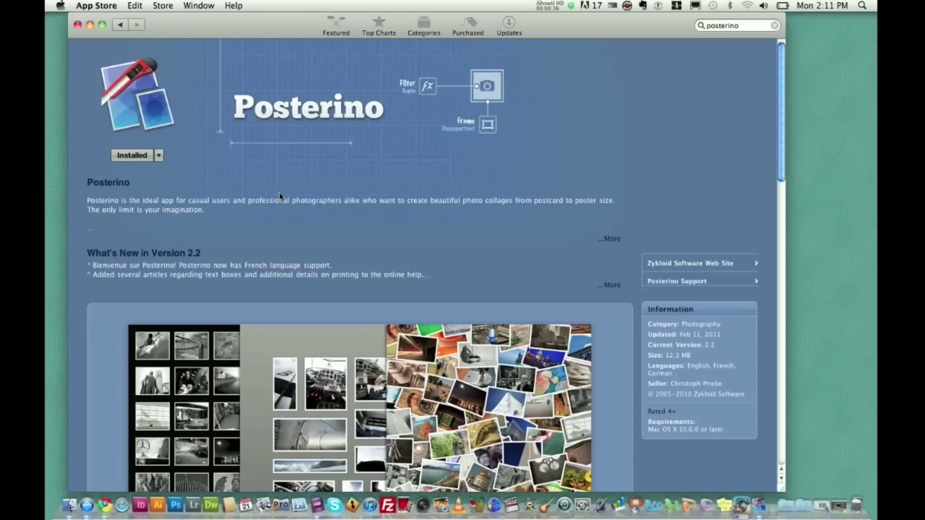
- Expand Posterino's App Store description and read down to its import and export features
{"action": "left_click", "coordinate": [613, 239]}
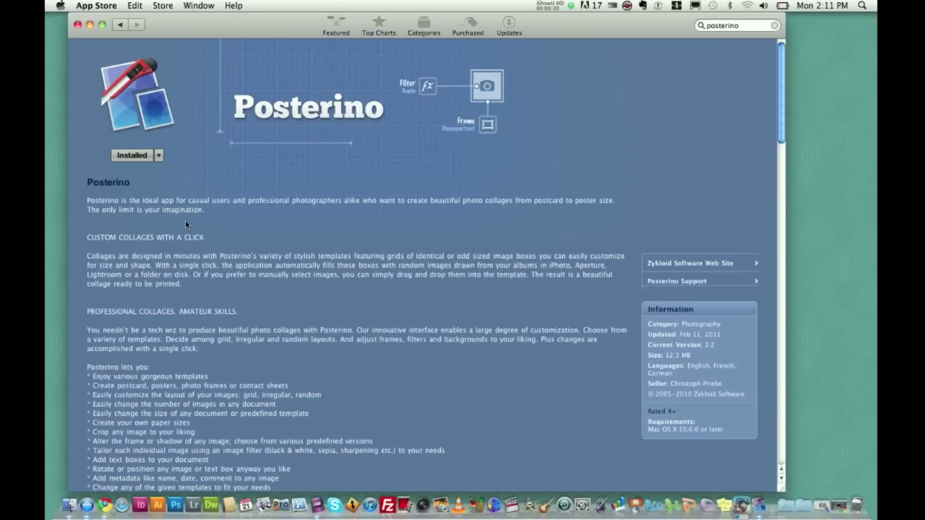
{"action": "scroll", "coordinate": [186, 225], "scroll_direction": "down", "scroll_amount": 1}
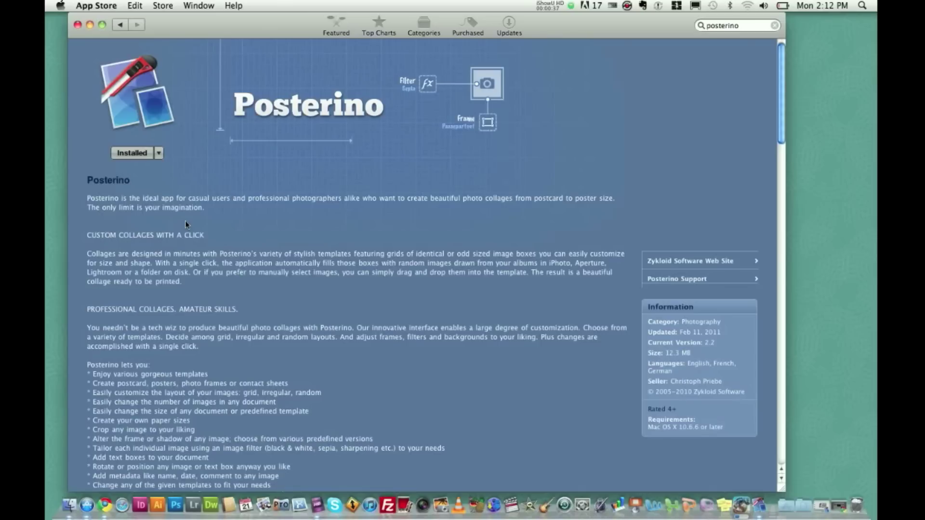
{"action": "scroll", "coordinate": [187, 224], "scroll_direction": "down", "scroll_amount": 3}
{"action": "scroll", "coordinate": [186, 224], "scroll_direction": "down", "scroll_amount": 20}
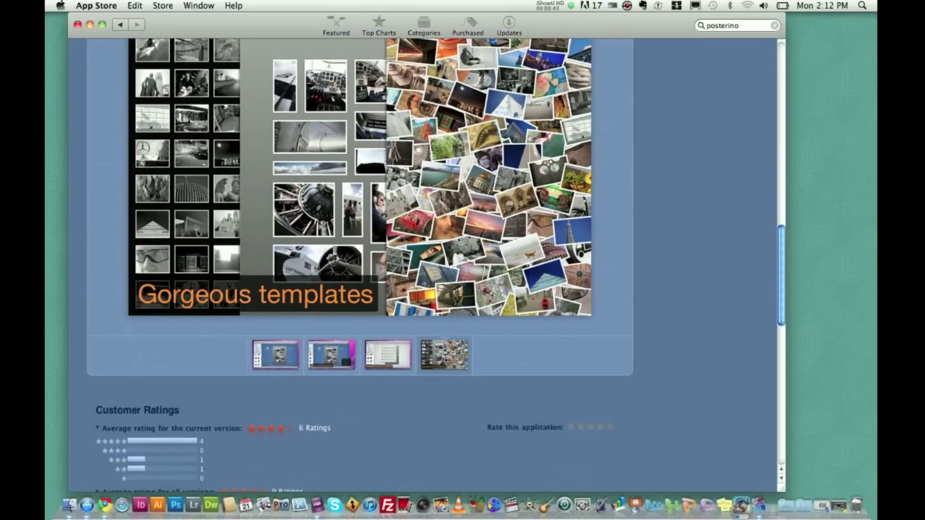
- View the export options screenshot, then finish on the collage layout screenshot
{"action": "left_click", "coordinate": [389, 356]}
{"action": "scroll", "coordinate": [390, 356], "scroll_direction": "up", "scroll_amount": 1}
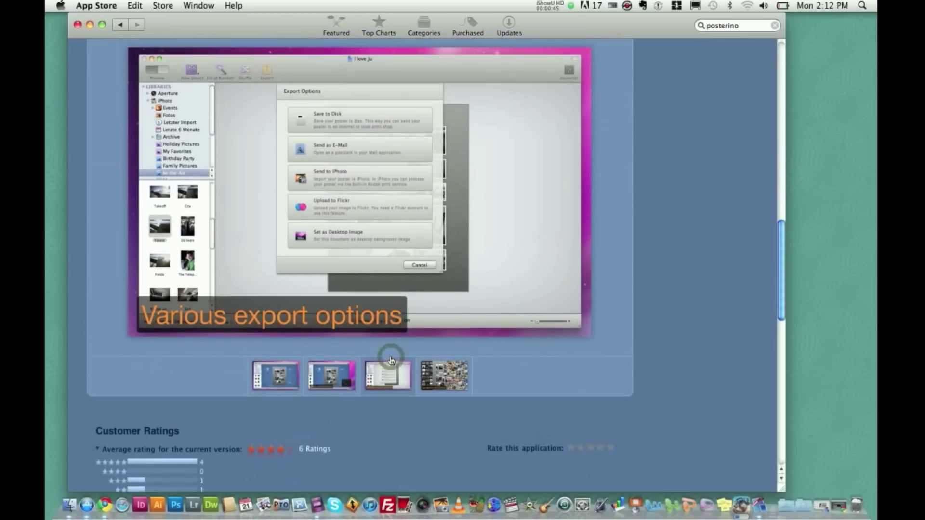
{"action": "left_click", "coordinate": [294, 375]}
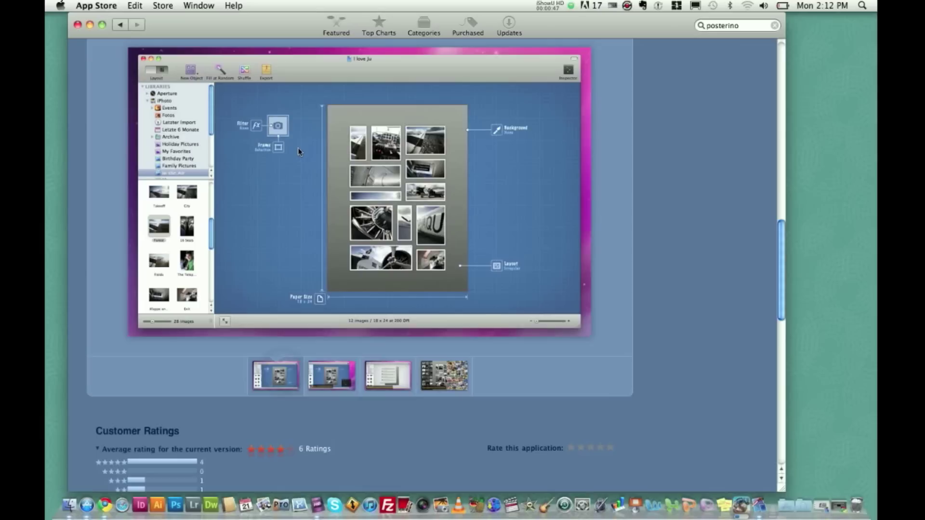
{"action": "scroll", "coordinate": [299, 149], "scroll_direction": "up", "scroll_amount": 5}
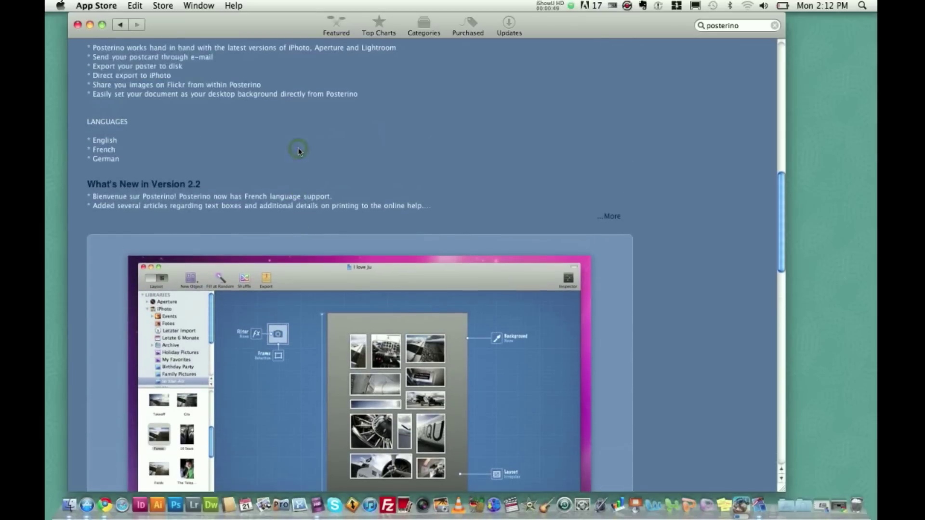
- Switch to Posterino and start a new document from the File menu
{"action": "left_click", "coordinate": [746, 480]}
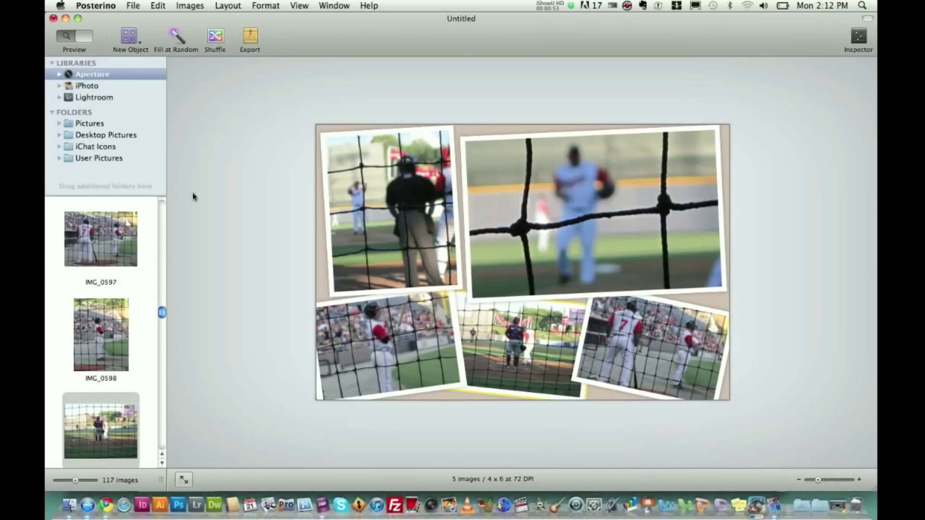
{"action": "left_click", "coordinate": [133, 5]}
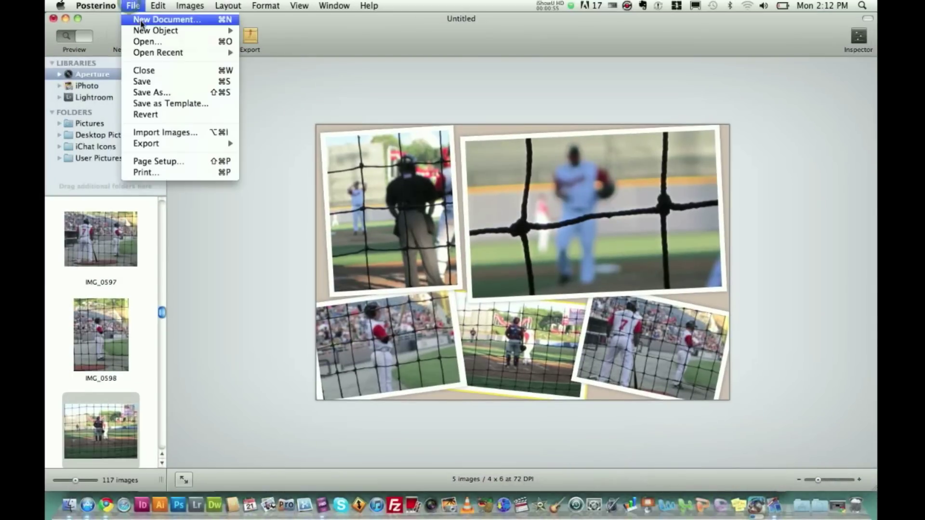
{"action": "left_click", "coordinate": [141, 21]}
- Browse the Templates gallery down to the bottom row with Twisted
{"action": "scroll", "coordinate": [354, 224], "scroll_direction": "up", "scroll_amount": 3}
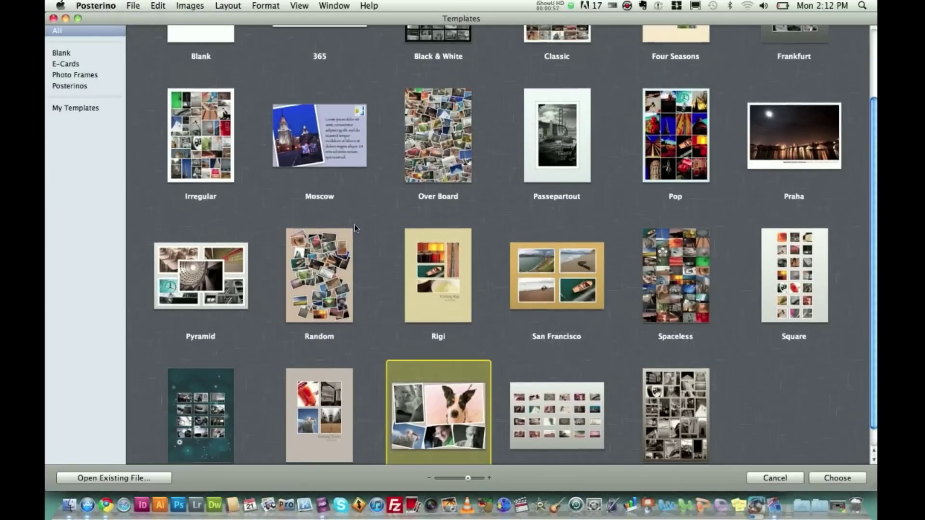
{"action": "scroll", "coordinate": [355, 225], "scroll_direction": "up", "scroll_amount": 1}
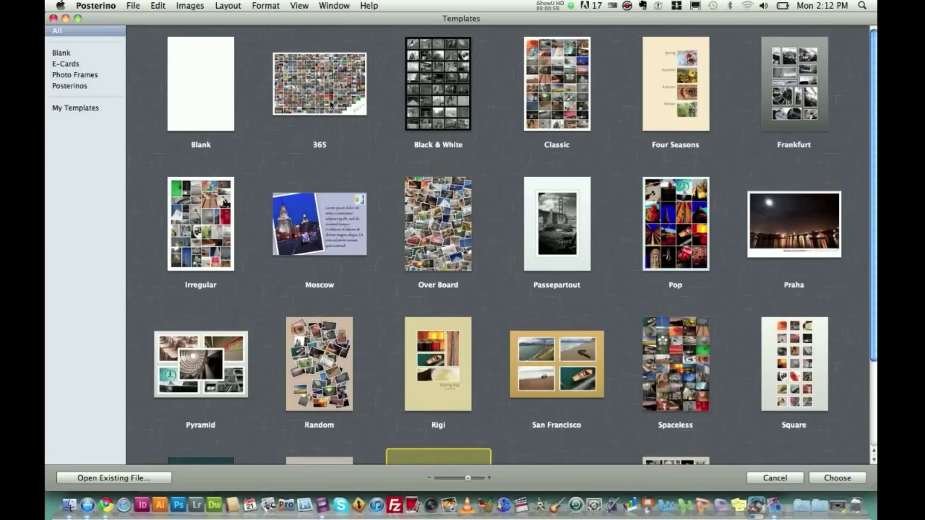
{"action": "scroll", "coordinate": [331, 191], "scroll_direction": "down", "scroll_amount": 4}
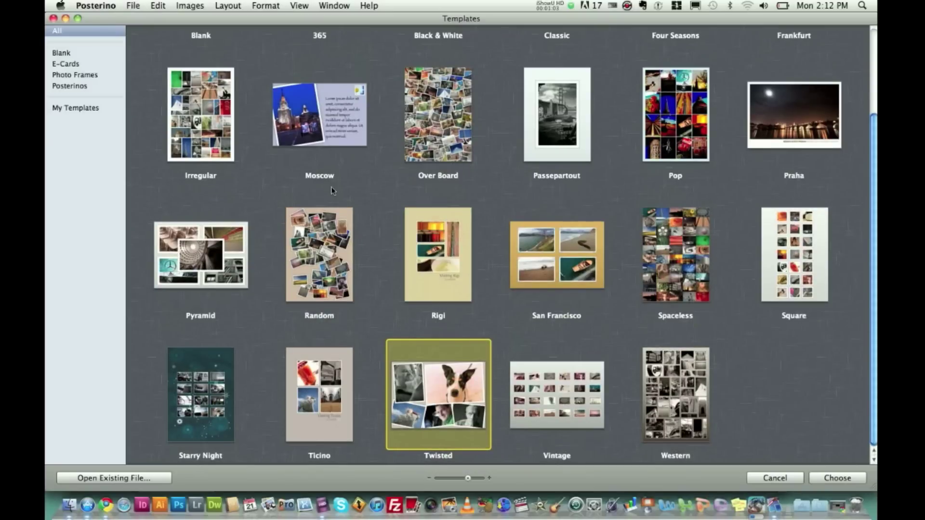
{"action": "scroll", "coordinate": [331, 190], "scroll_direction": "up", "scroll_amount": 3}
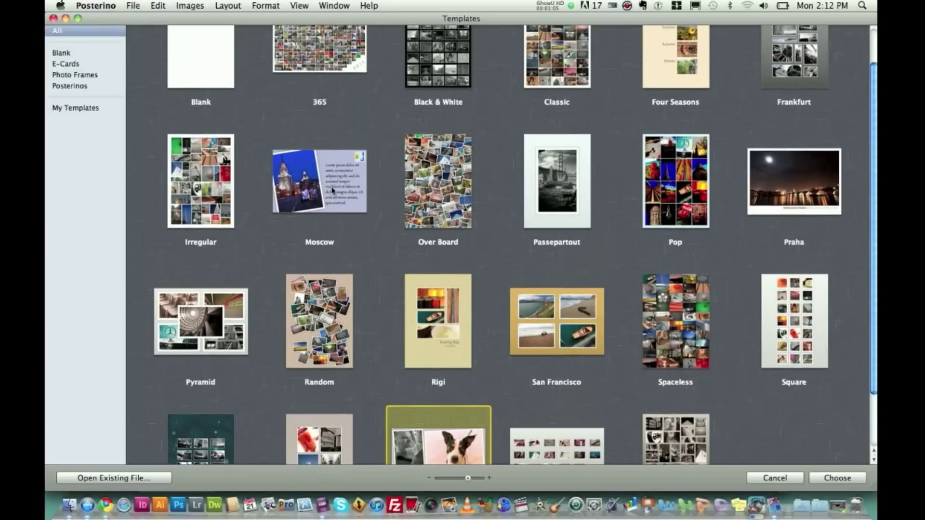
{"action": "scroll", "coordinate": [345, 279], "scroll_direction": "up", "scroll_amount": 2}
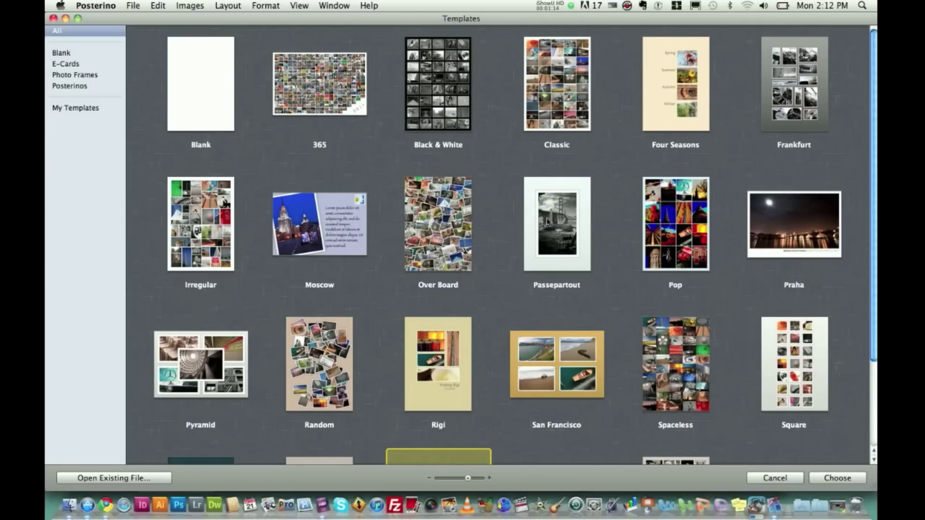
{"action": "scroll", "coordinate": [513, 227], "scroll_direction": "down", "scroll_amount": 2}
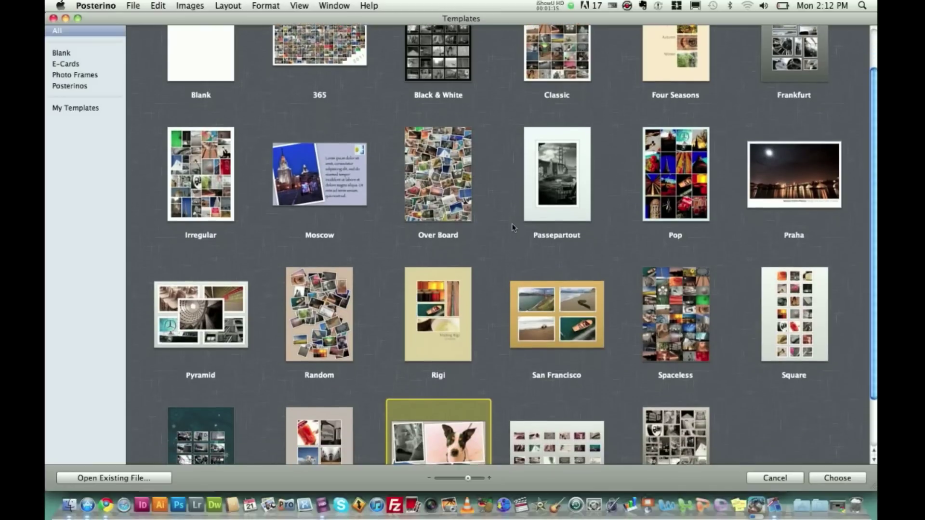
{"action": "scroll", "coordinate": [512, 228], "scroll_direction": "down", "scroll_amount": 3}
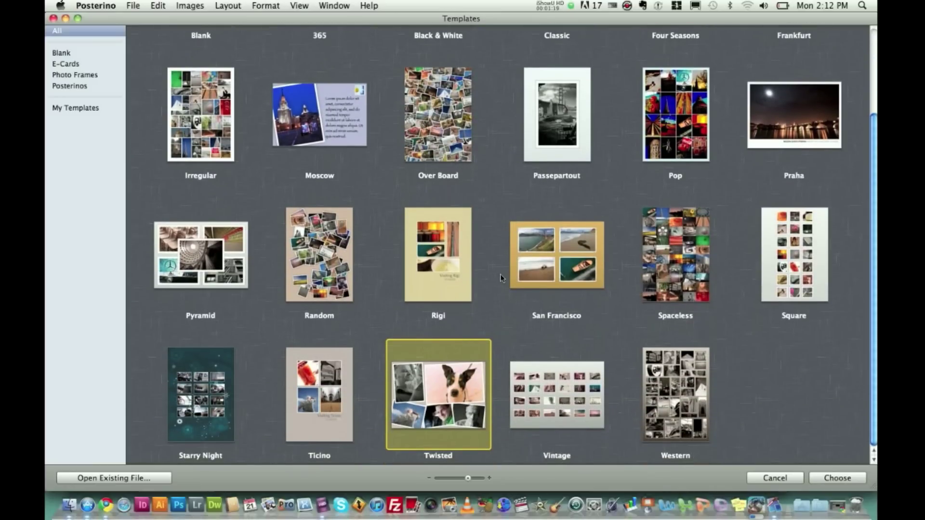
- Create a Twisted-template document at 4 x 6 in and 72 DPI
{"action": "double_click", "coordinate": [443, 403]}
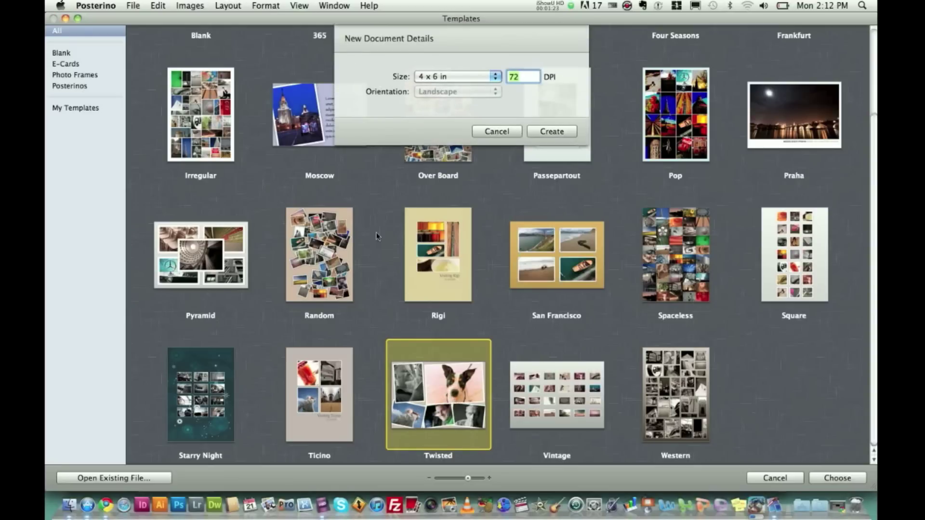
{"action": "left_click", "coordinate": [415, 76]}
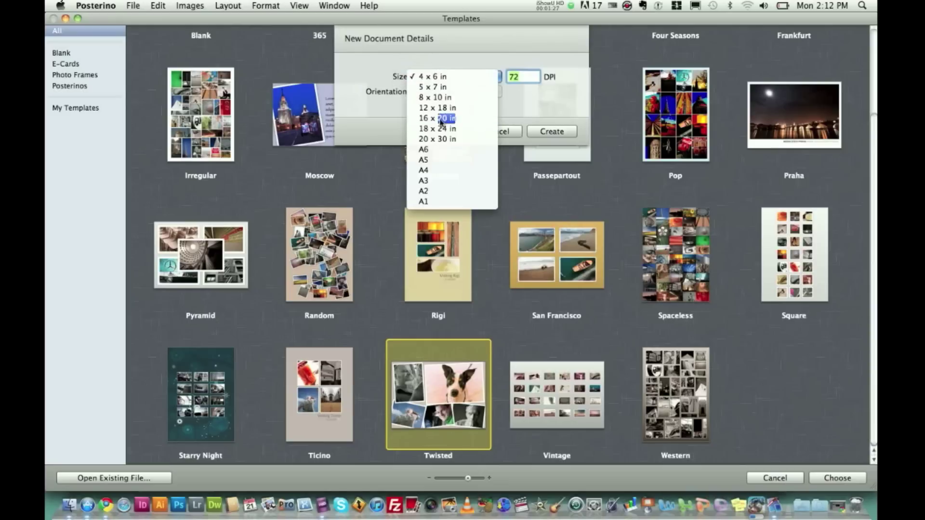
{"action": "left_click", "coordinate": [524, 109]}
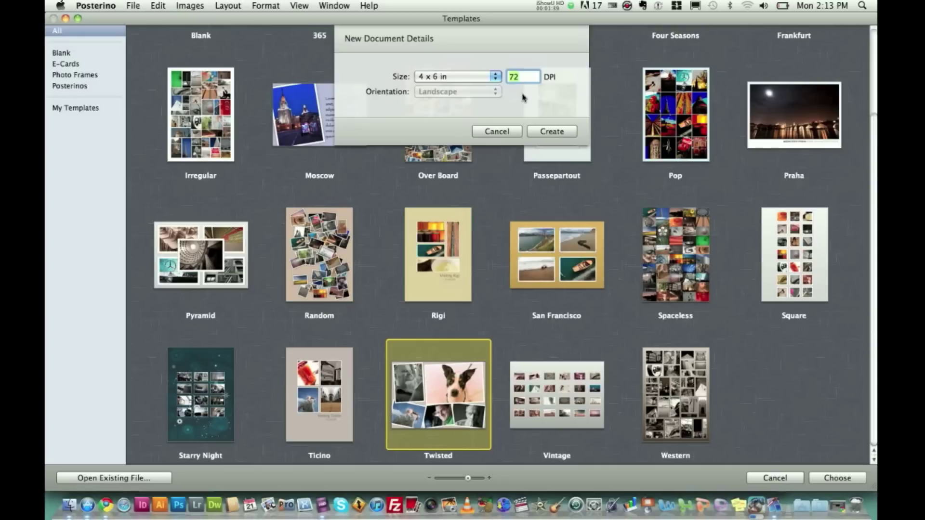
{"action": "left_click", "coordinate": [551, 132]}
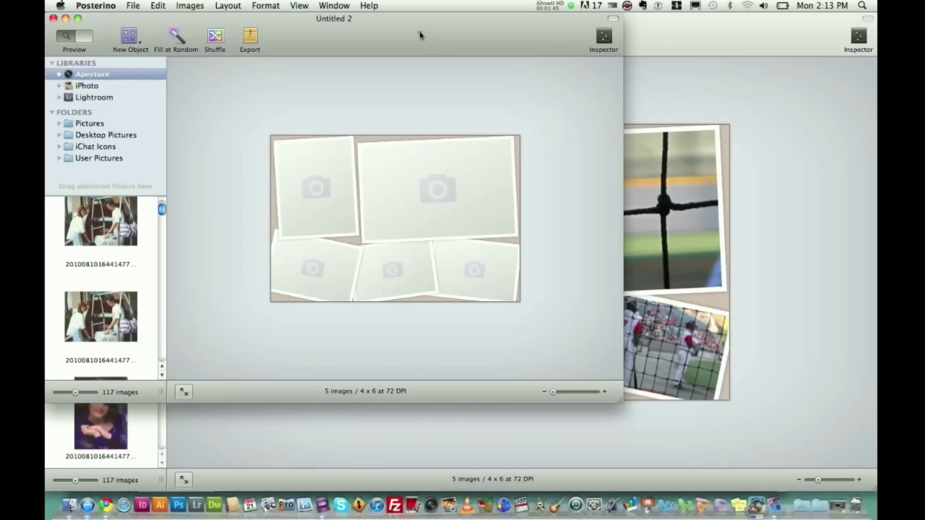
- Enlarge the Untitled 2 window, find IMG_0588 in the browser and drag it toward the layout
{"action": "left_click_drag", "start_coordinate": [421, 33], "coordinate": [492, 47]}
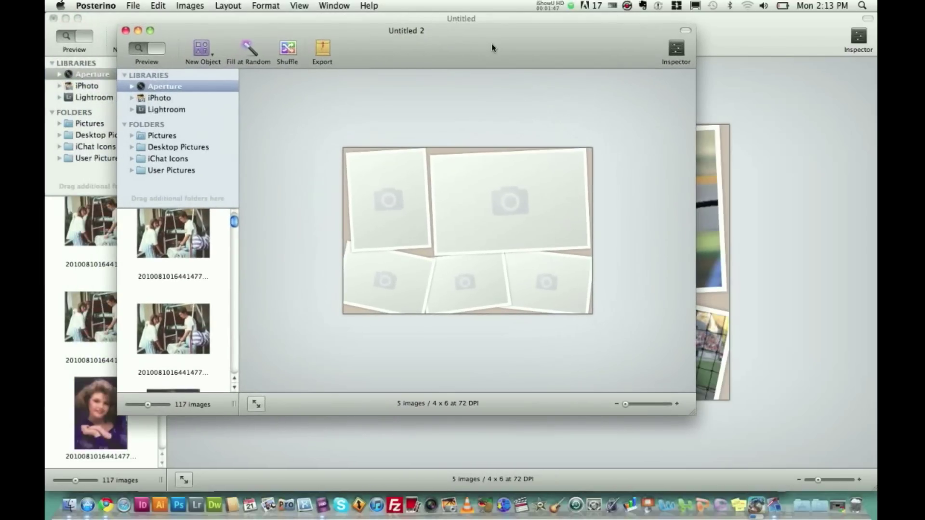
{"action": "left_click", "coordinate": [151, 31]}
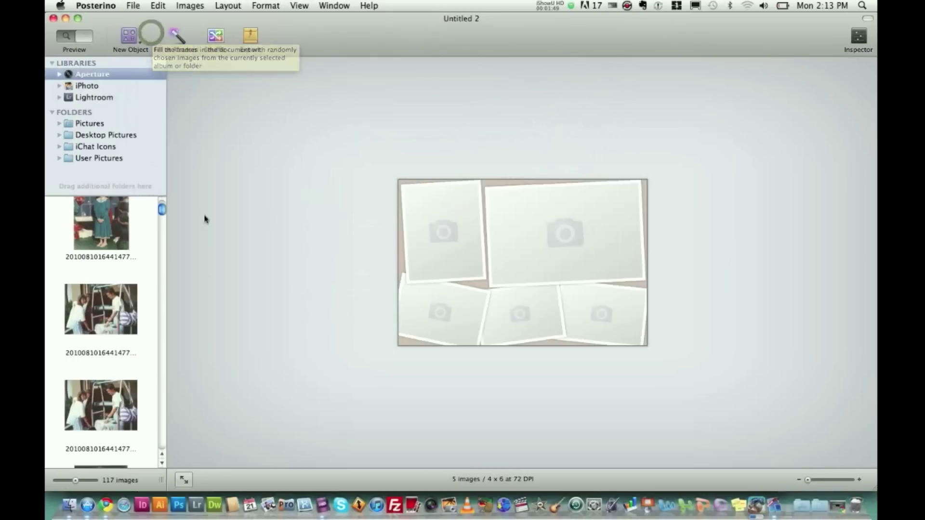
{"action": "scroll", "coordinate": [113, 289], "scroll_direction": "down", "scroll_amount": 5}
{"action": "scroll", "coordinate": [111, 292], "scroll_direction": "down", "scroll_amount": 15}
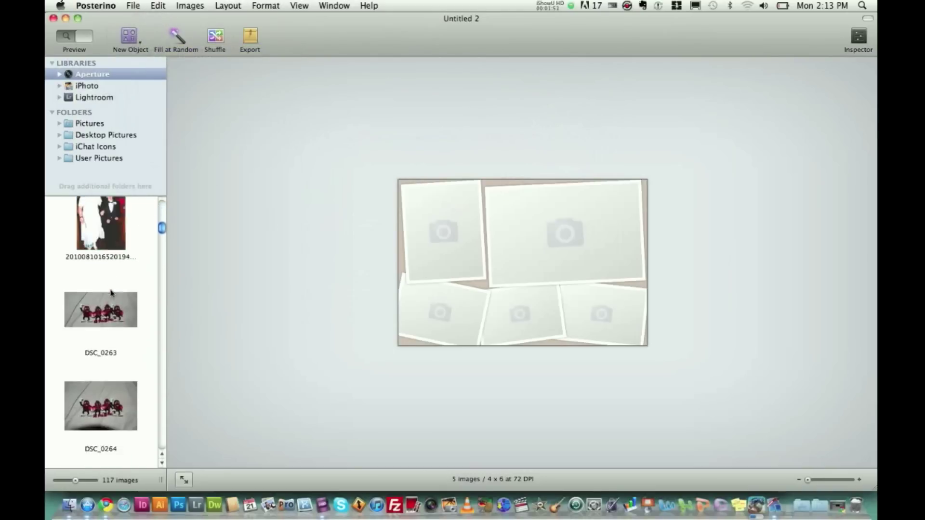
{"action": "scroll", "coordinate": [111, 293], "scroll_direction": "down", "scroll_amount": 12}
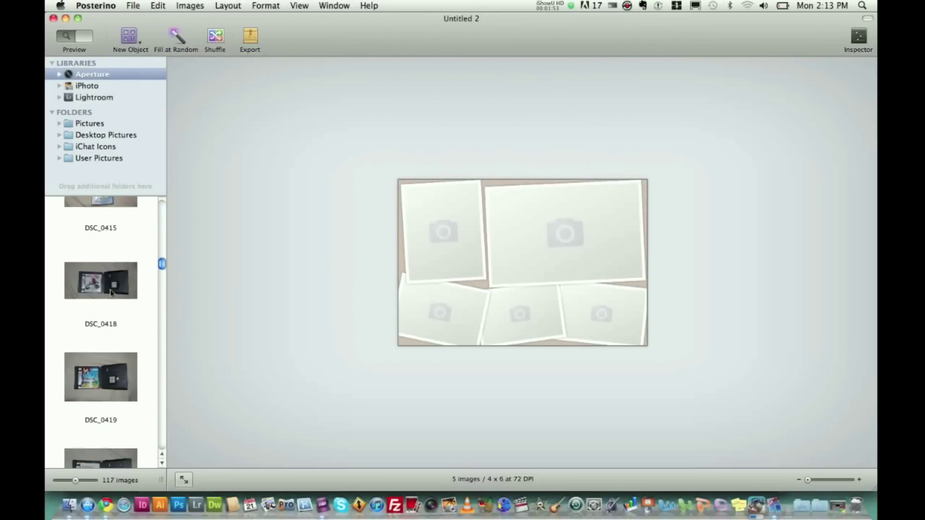
{"action": "scroll", "coordinate": [110, 292], "scroll_direction": "down", "scroll_amount": 12}
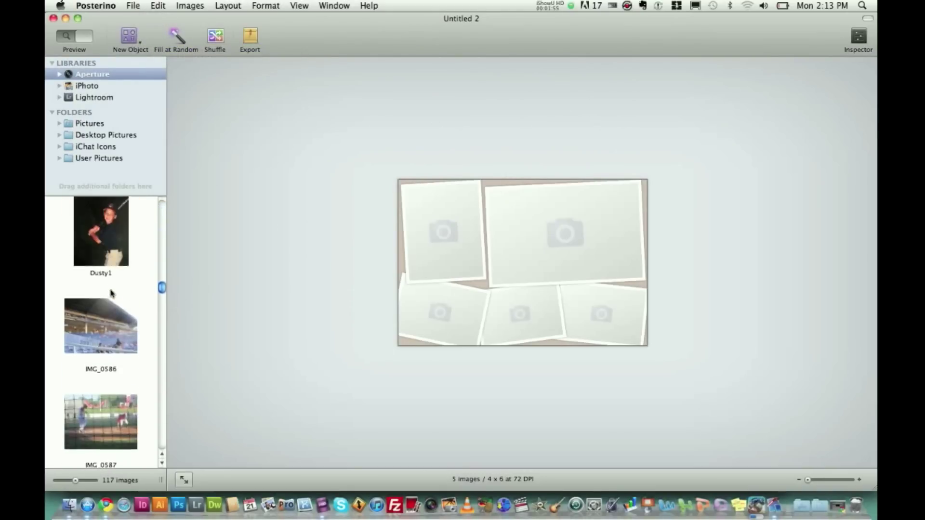
{"action": "scroll", "coordinate": [111, 293], "scroll_direction": "up", "scroll_amount": 1}
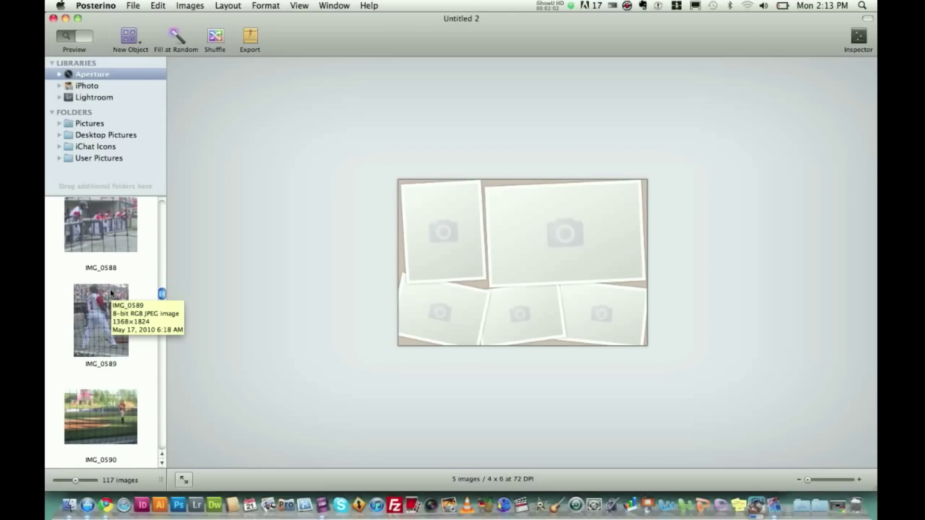
{"action": "scroll", "coordinate": [110, 292], "scroll_direction": "up", "scroll_amount": 2}
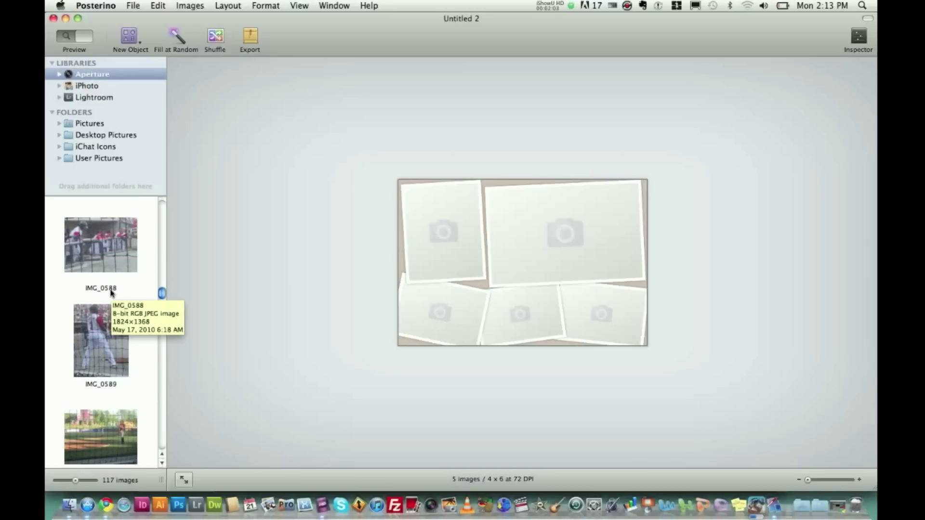
{"action": "left_click_drag", "start_coordinate": [108, 255], "coordinate": [444, 243]}
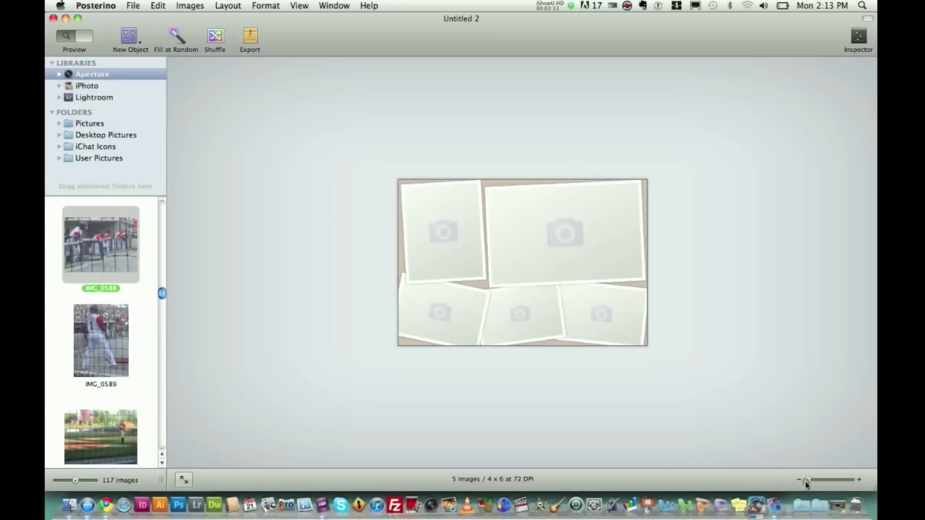
- Zoom in and fill the top frames with IMG_0588 and IMG_0589, adjusting the top-right crop
{"action": "mouse_move", "coordinate": [807, 481]}
{"action": "left_mouse_down"}
{"action": "mouse_move", "coordinate": [833, 480]}
{"action": "mouse_move", "coordinate": [817, 482]}
{"action": "left_mouse_up"}
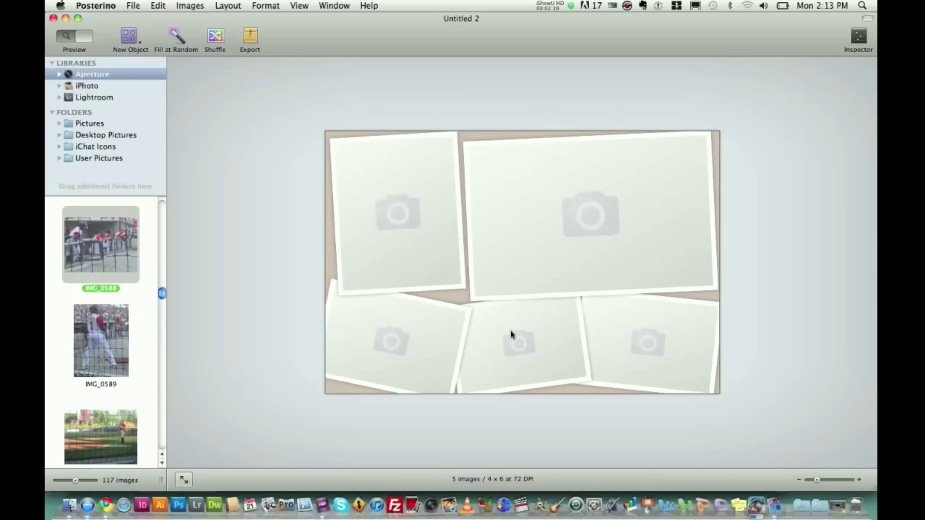
{"action": "left_click_drag", "start_coordinate": [101, 243], "coordinate": [383, 222]}
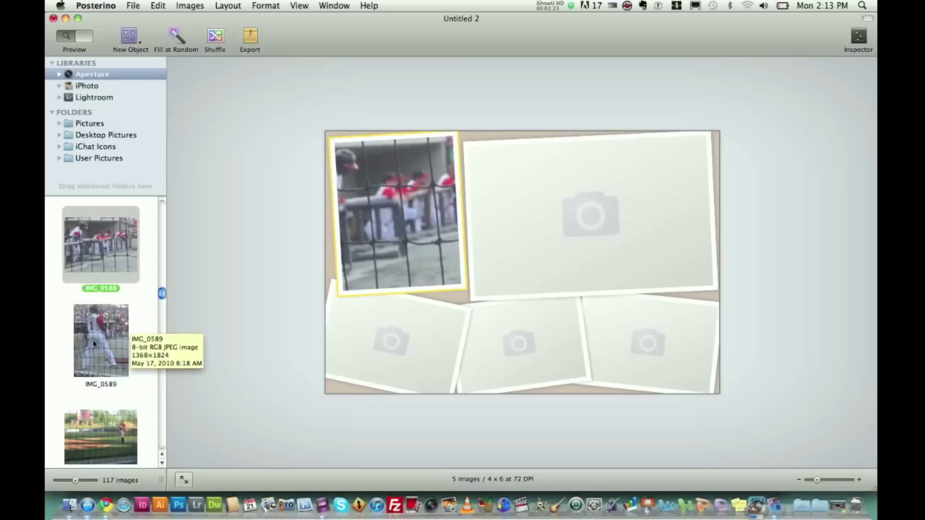
{"action": "left_click_drag", "start_coordinate": [127, 320], "coordinate": [588, 221]}
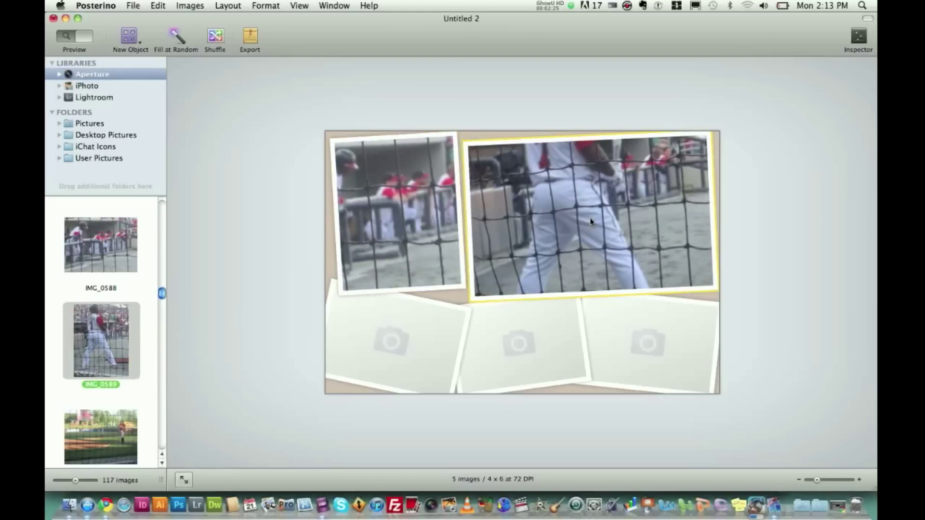
{"action": "left_click_drag", "start_coordinate": [590, 221], "coordinate": [600, 311]}
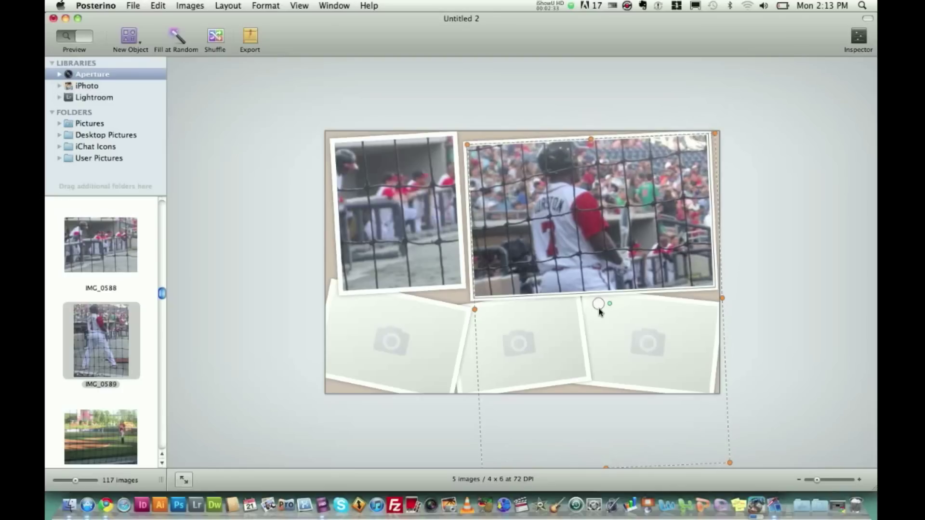
{"action": "left_click", "coordinate": [760, 223]}
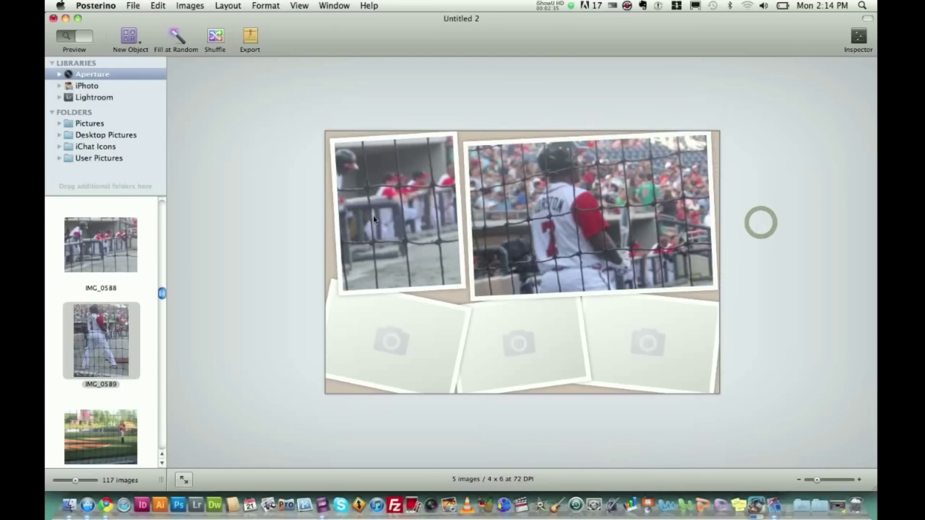
- Fill the remaining frames with IMG_0591, IMG_0593 and IMG_0598 (bottom-right)
{"action": "scroll", "coordinate": [126, 320], "scroll_direction": "down", "scroll_amount": 5}
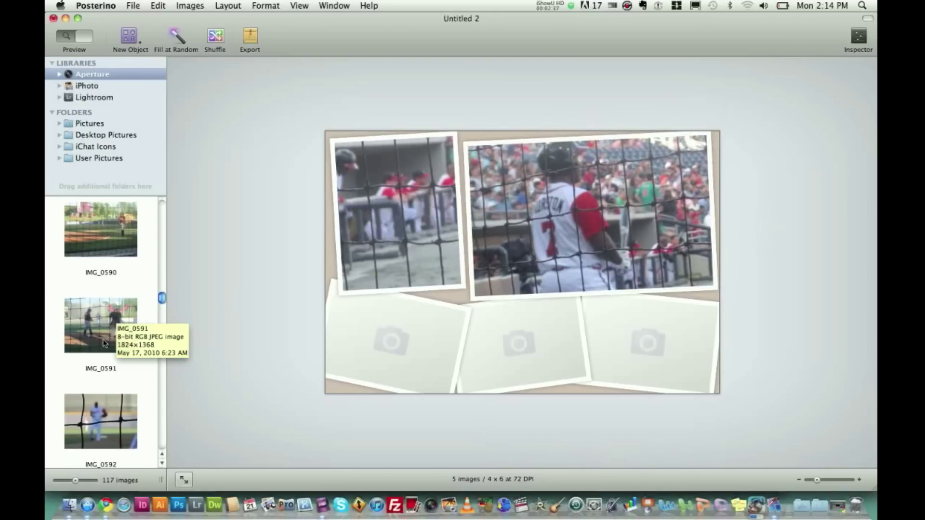
{"action": "left_click_drag", "start_coordinate": [104, 343], "coordinate": [388, 352]}
{"action": "scroll", "coordinate": [116, 388], "scroll_direction": "down", "scroll_amount": 1}
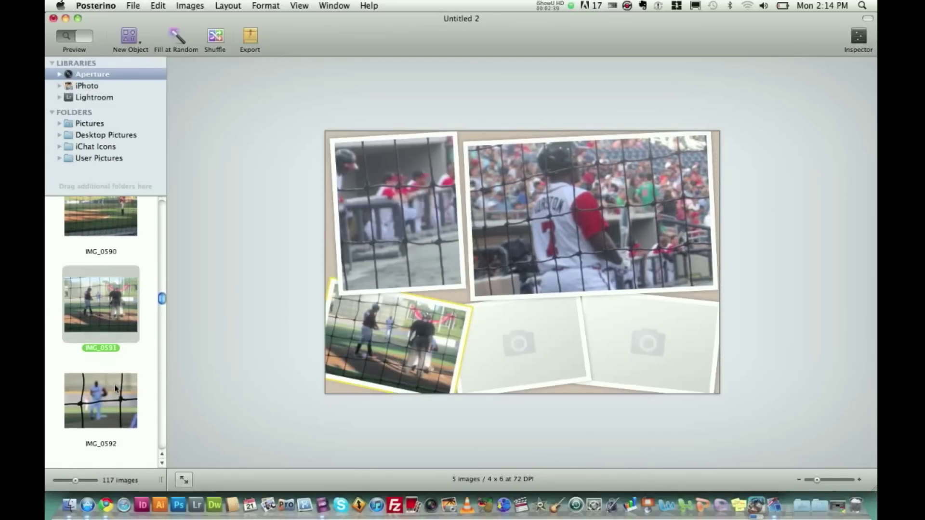
{"action": "scroll", "coordinate": [115, 388], "scroll_direction": "down", "scroll_amount": 2}
{"action": "left_click_drag", "start_coordinate": [108, 391], "coordinate": [564, 352]}
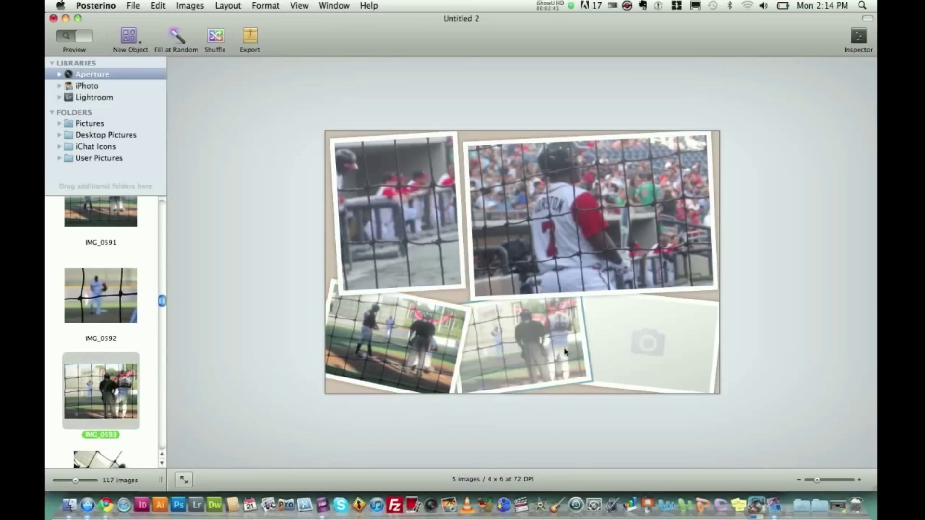
{"action": "scroll", "coordinate": [103, 365], "scroll_direction": "down", "scroll_amount": 2}
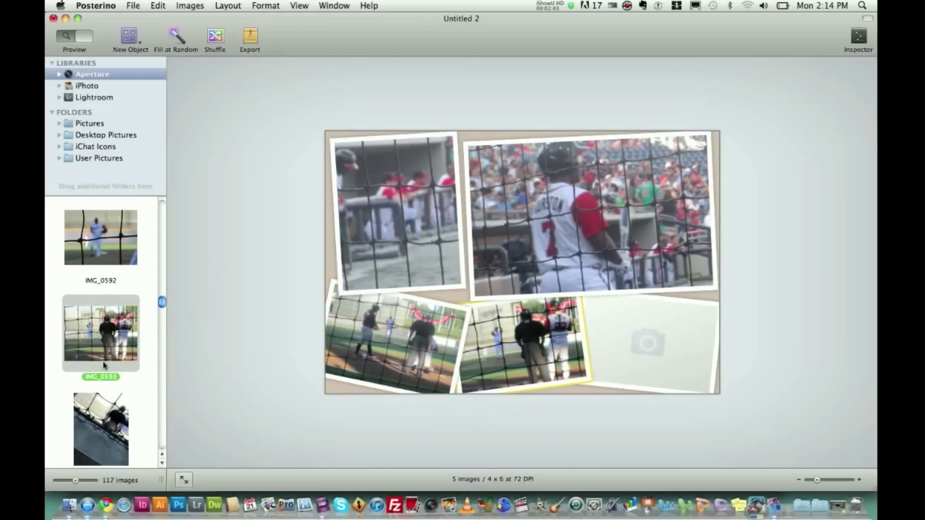
{"action": "scroll", "coordinate": [104, 366], "scroll_direction": "down", "scroll_amount": 10}
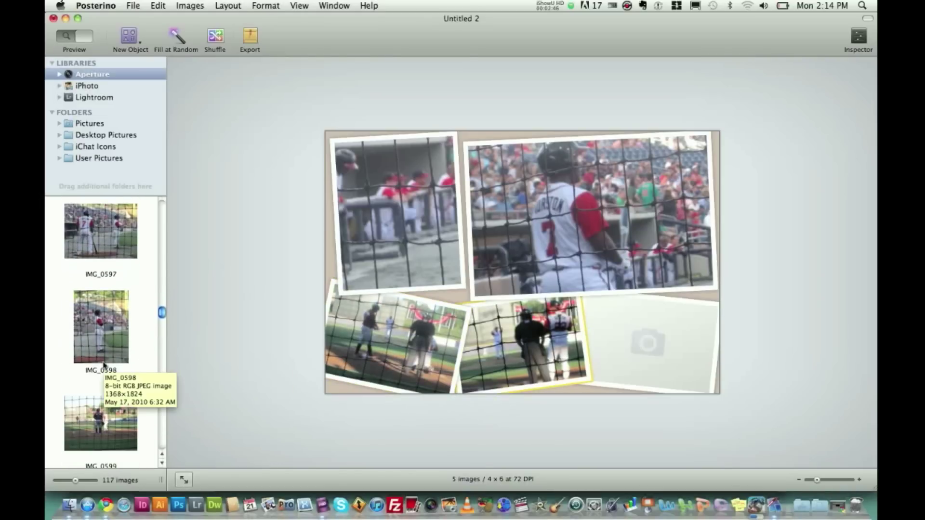
{"action": "left_click", "coordinate": [115, 223]}
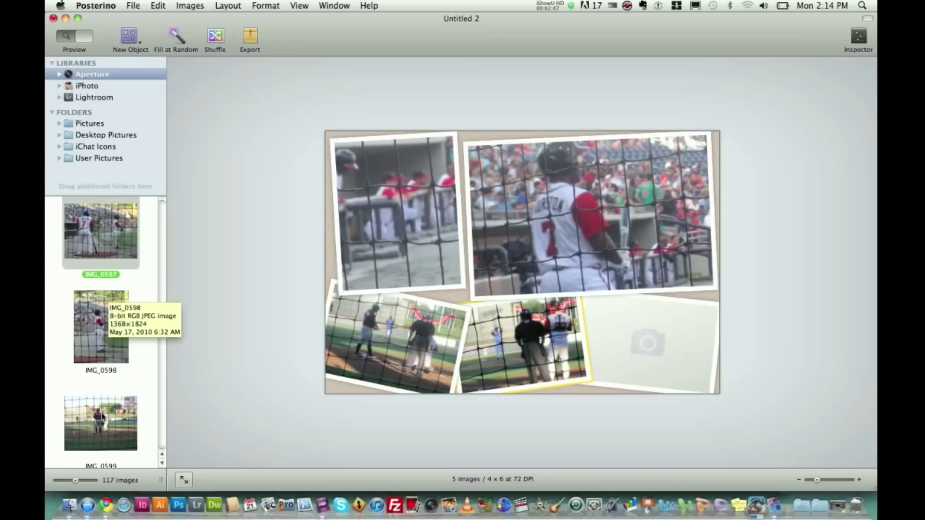
{"action": "left_click_drag", "start_coordinate": [102, 320], "coordinate": [654, 347]}
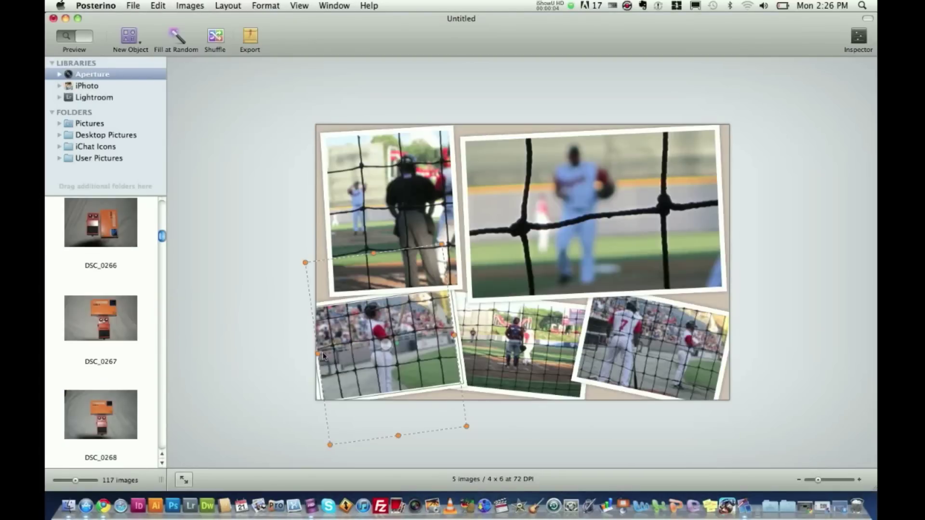
{"action": "left_click", "coordinate": [272, 340]}
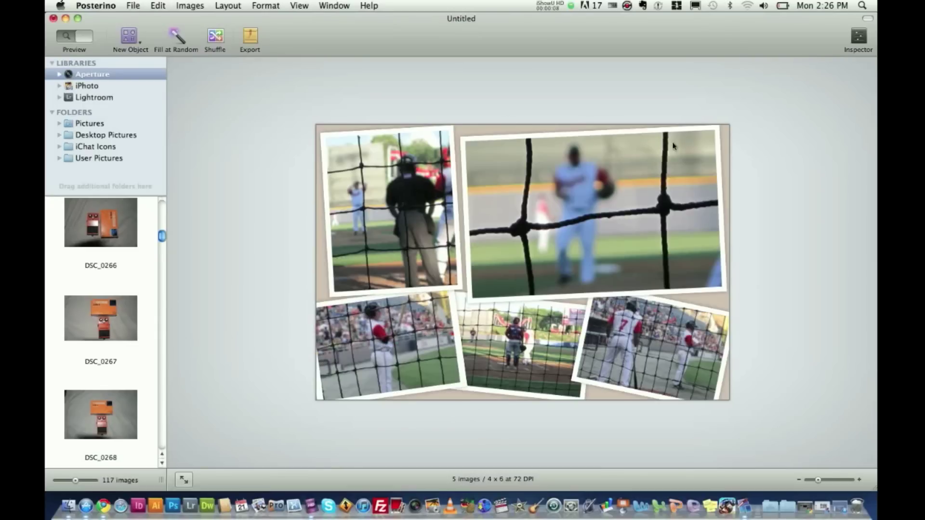
{"action": "left_click", "coordinate": [859, 36]}
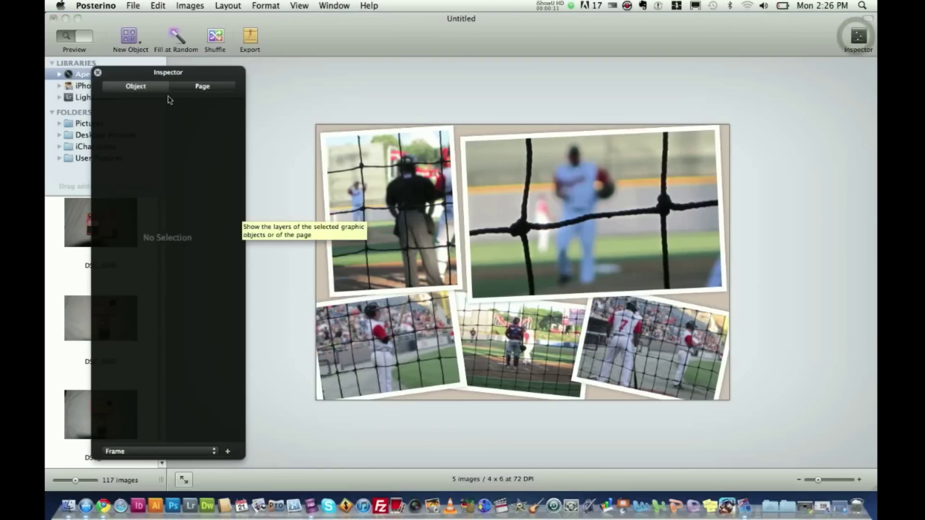
{"action": "left_click", "coordinate": [218, 86]}
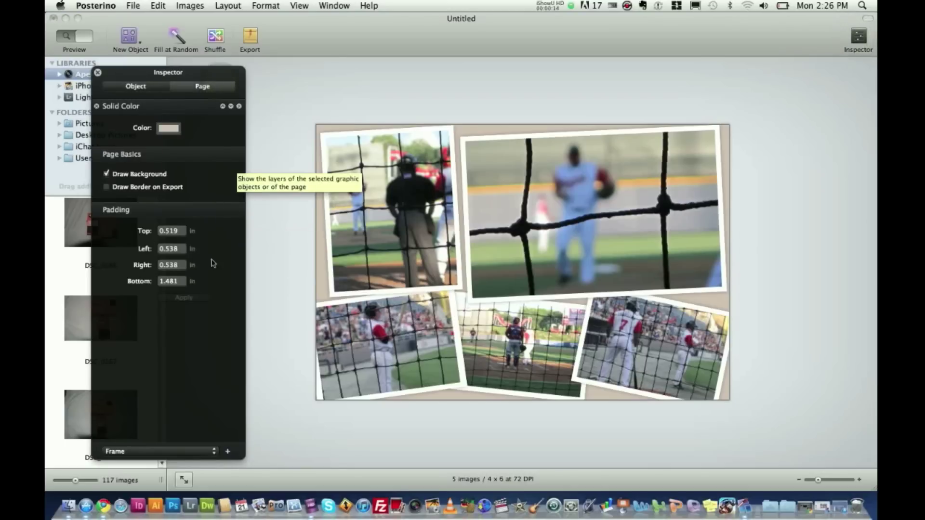
{"action": "left_click", "coordinate": [172, 137]}
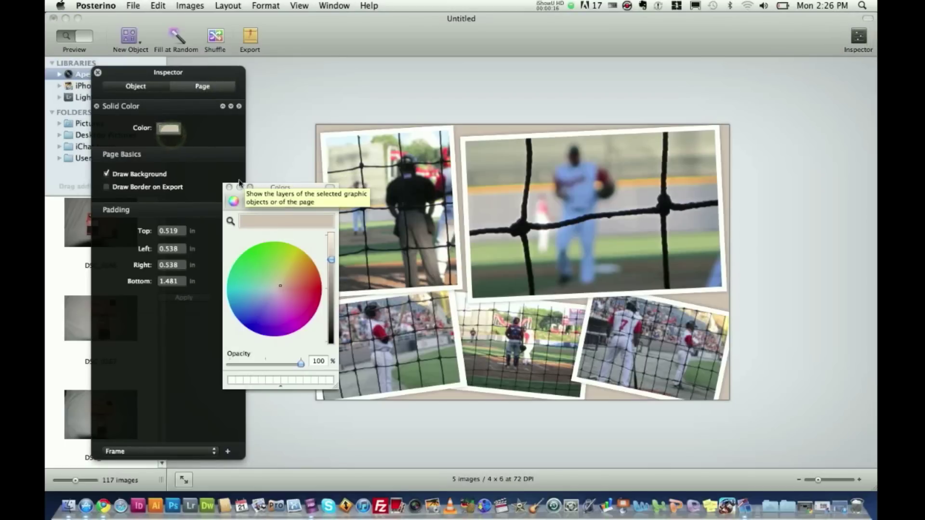
{"action": "left_click", "coordinate": [229, 187]}
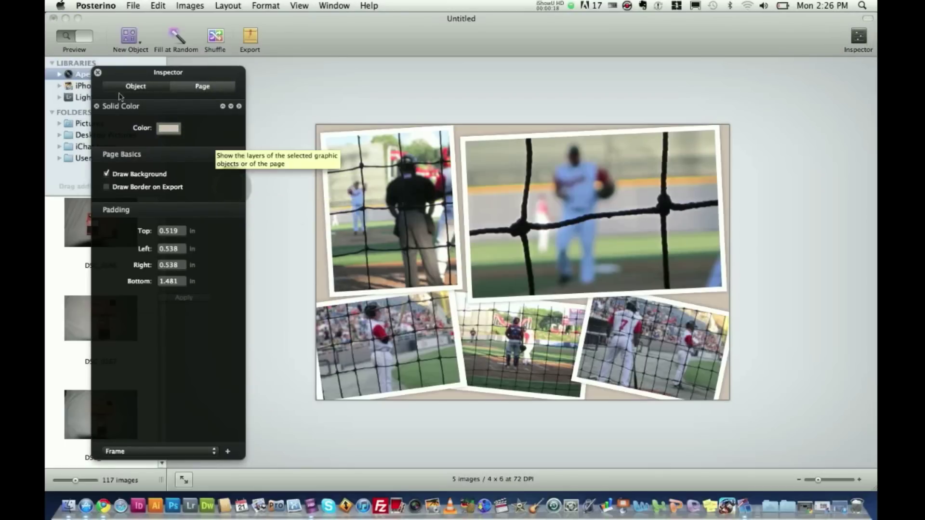
{"action": "left_click", "coordinate": [97, 72]}
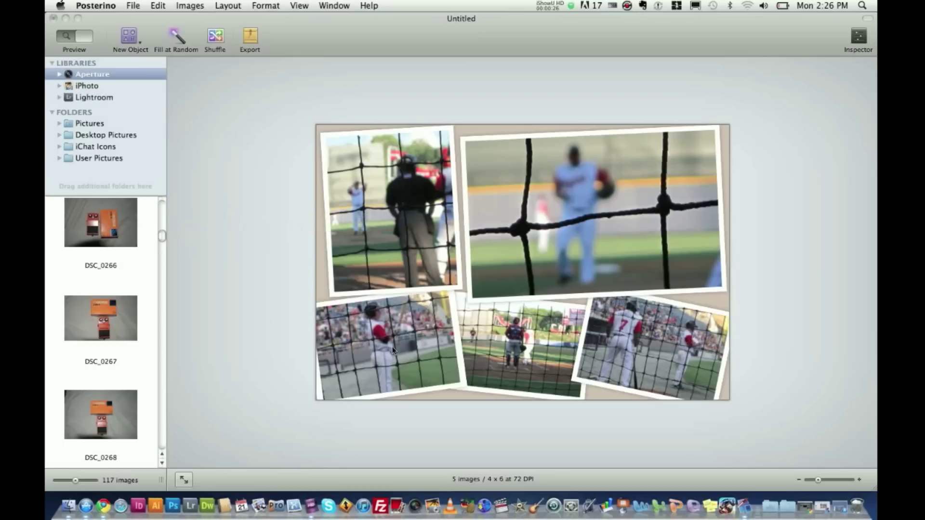
- Add an empty image frame, move it, then delete it so five photos remain
{"action": "left_click", "coordinate": [129, 36]}
{"action": "left_click", "coordinate": [145, 56]}
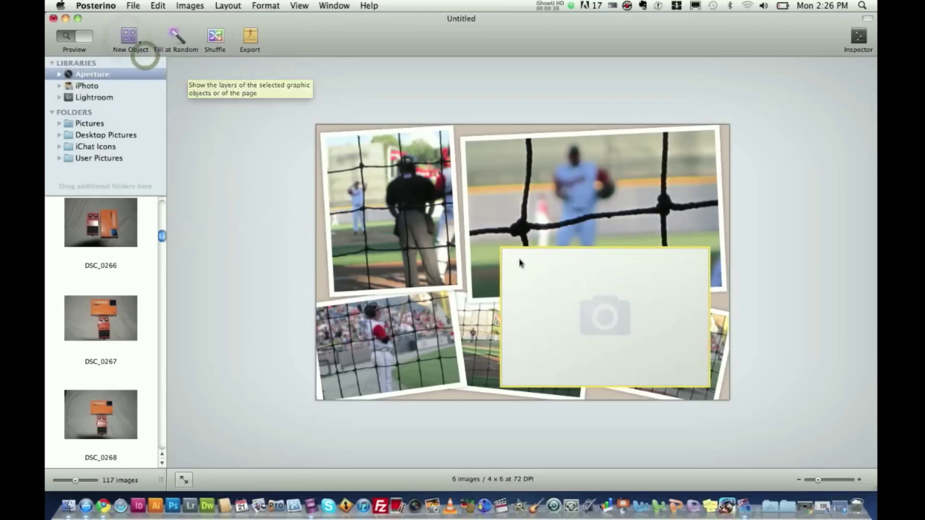
{"action": "left_click", "coordinate": [554, 295]}
{"action": "left_click", "coordinate": [587, 315]}
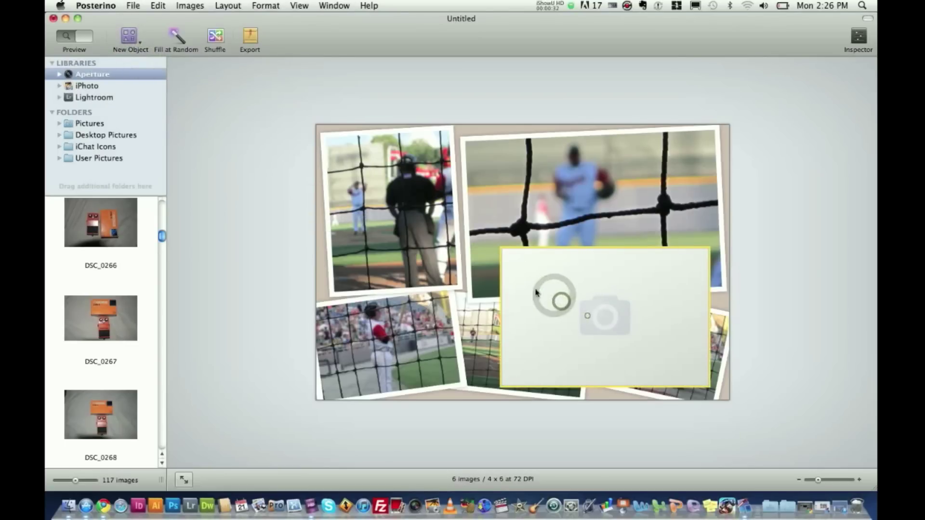
{"action": "left_click", "coordinate": [763, 290]}
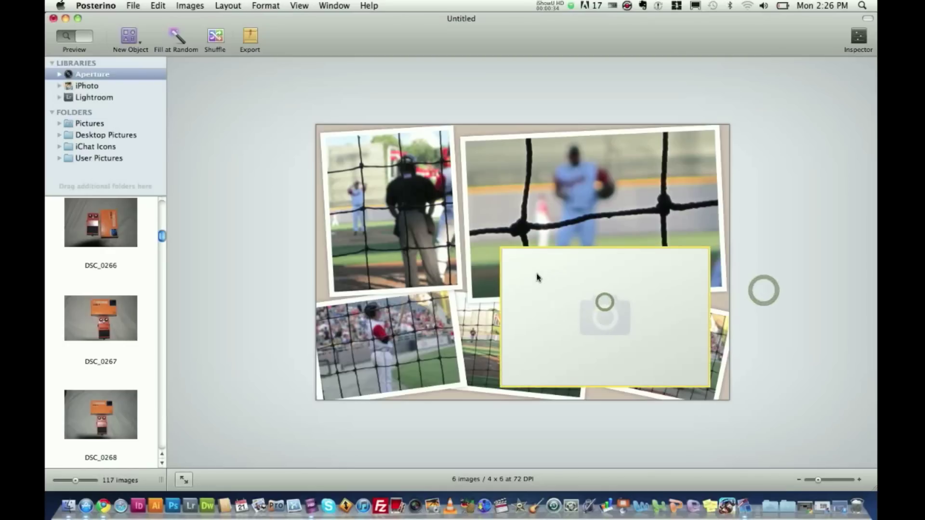
{"action": "left_click_drag", "start_coordinate": [537, 274], "coordinate": [543, 246]}
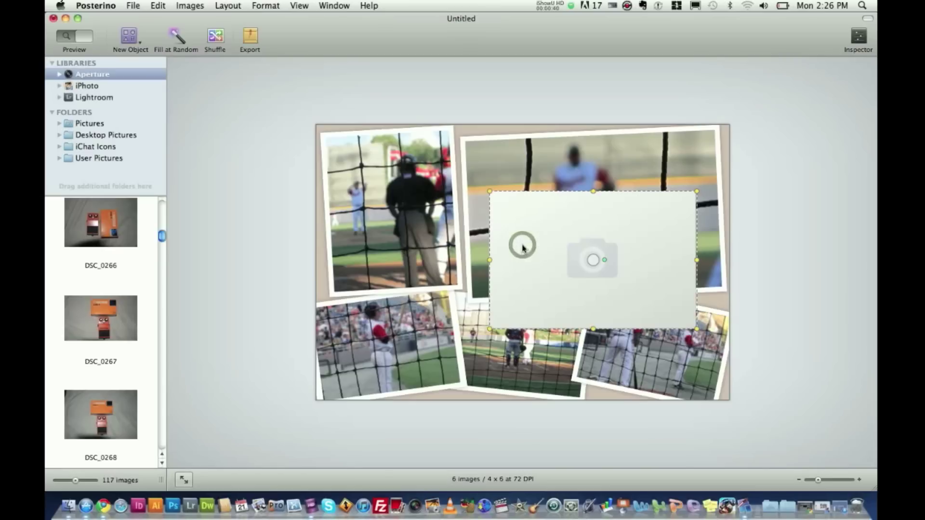
{"action": "right_click", "coordinate": [523, 247]}
{"action": "left_click", "coordinate": [541, 289]}
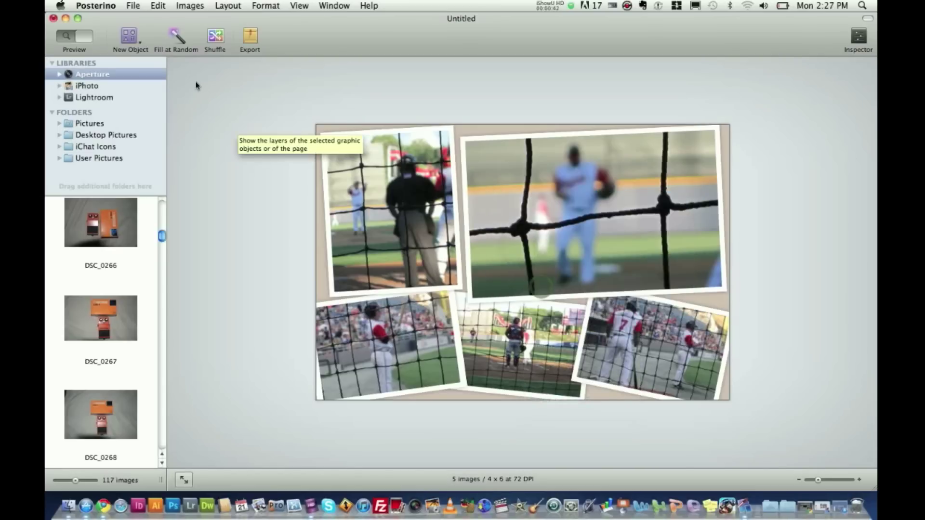
{"action": "left_click", "coordinate": [129, 36]}
{"action": "left_click", "coordinate": [146, 97]}
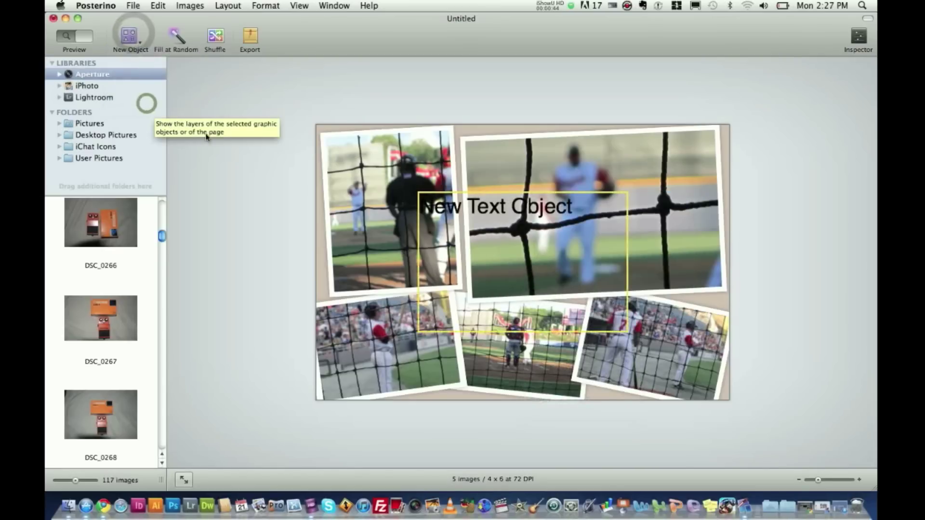
{"action": "left_click", "coordinate": [212, 239]}
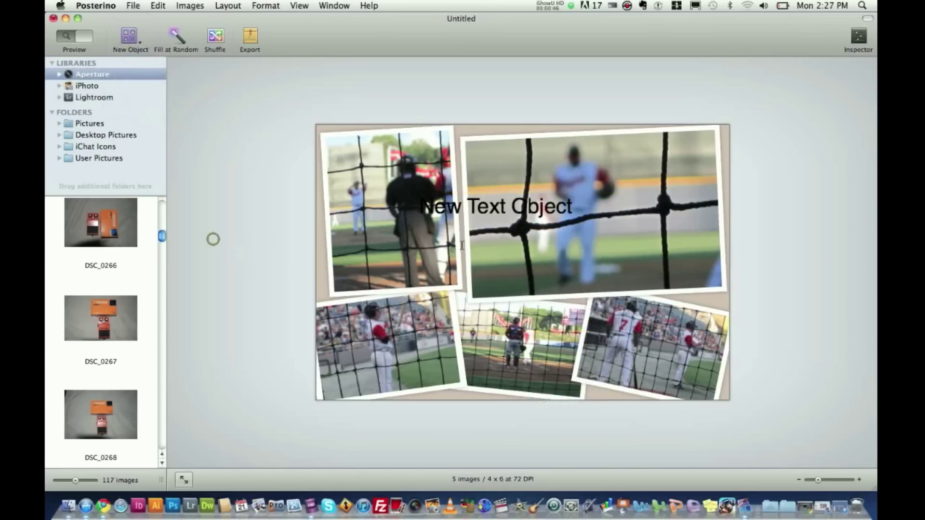
{"action": "left_click", "coordinate": [490, 216]}
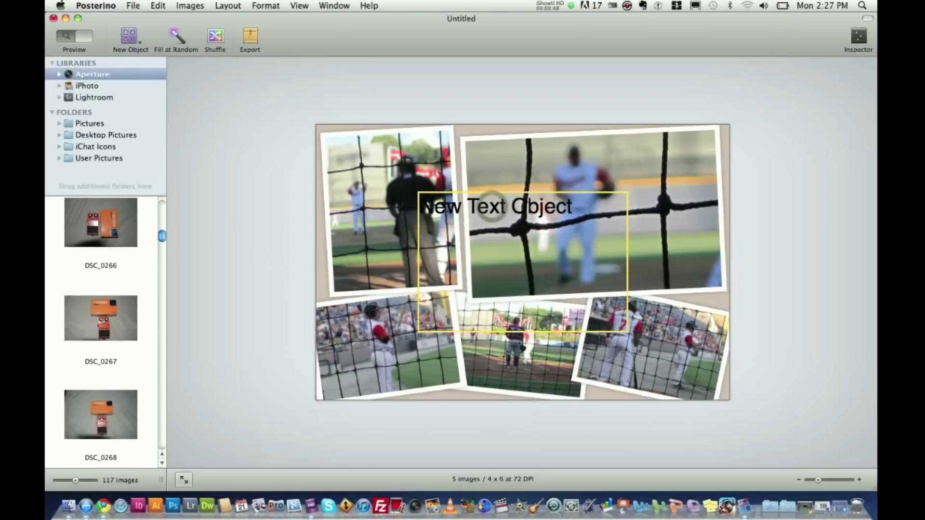
{"action": "left_click", "coordinate": [526, 195]}
{"action": "left_click", "coordinate": [508, 211]}
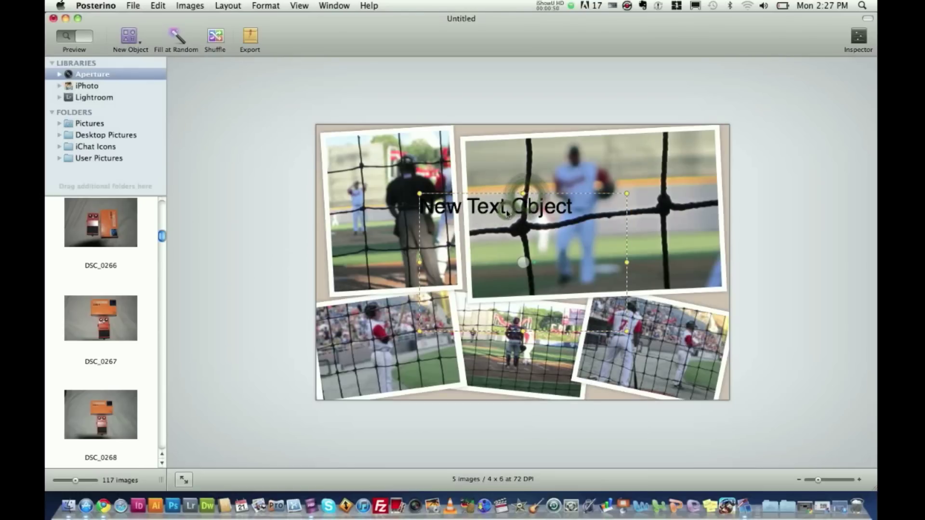
{"action": "key", "text": "super+a"}
{"action": "left_click", "coordinate": [507, 212]}
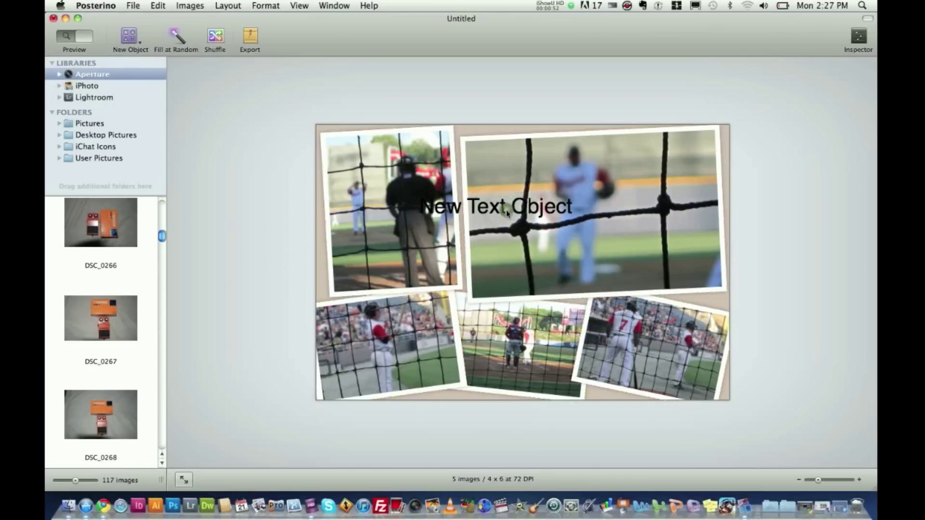
{"action": "left_click", "coordinate": [506, 211]}
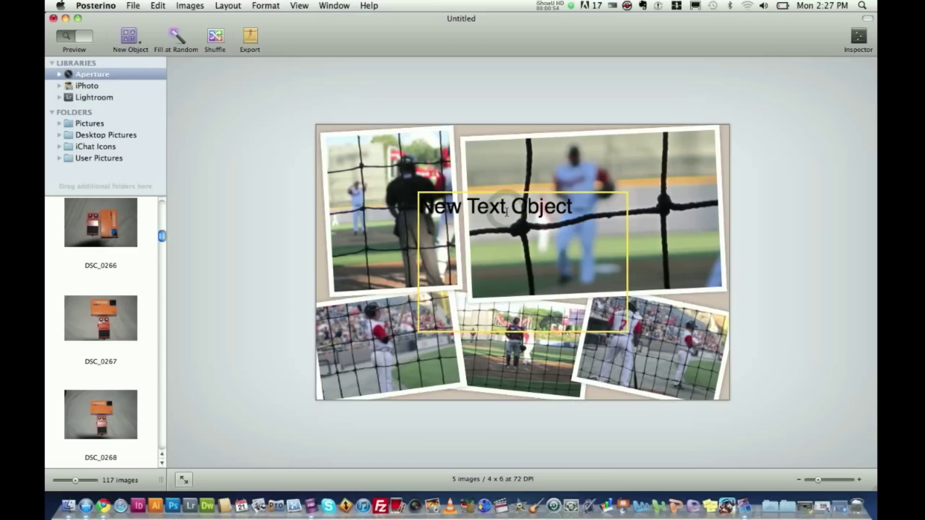
{"action": "left_click", "coordinate": [506, 212]}
{"action": "triple_click", "coordinate": [507, 212]}
{"action": "key", "text": "BackSpace"}
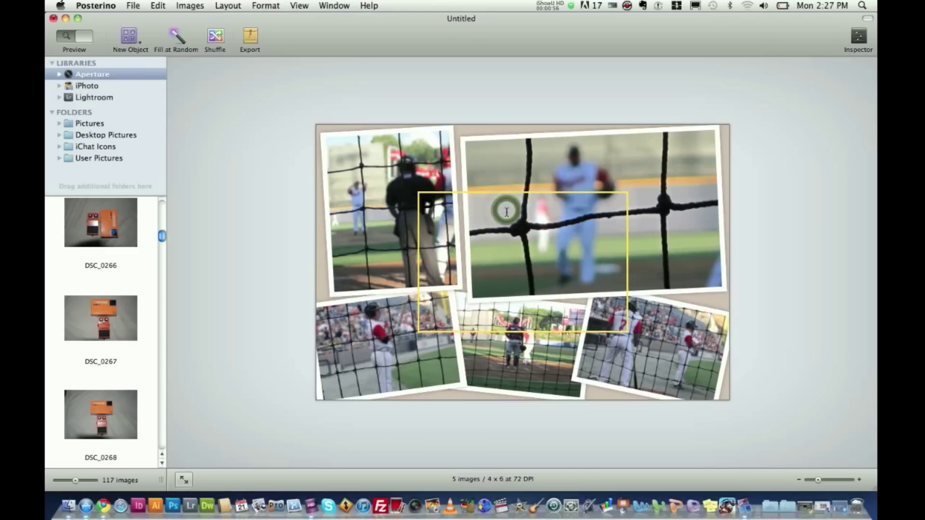
{"action": "left_click", "coordinate": [251, 209]}
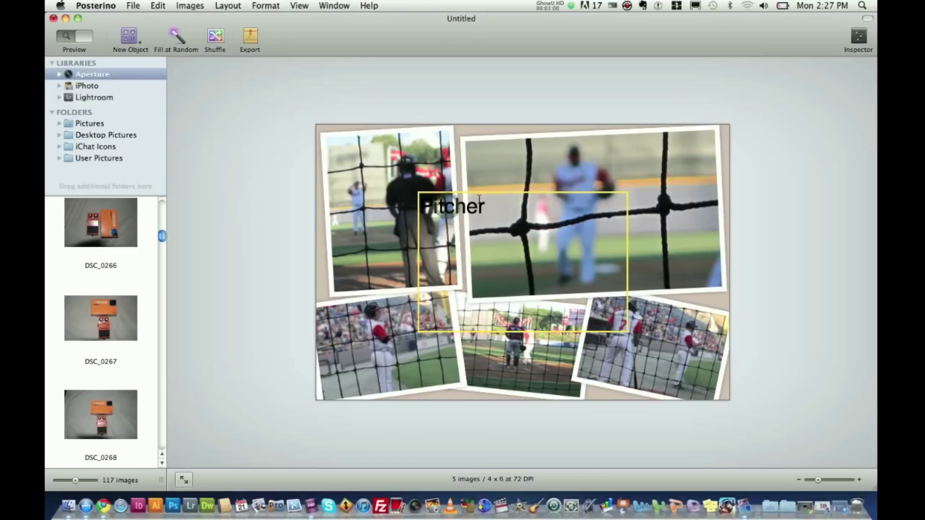
{"action": "left_click_drag", "start_coordinate": [487, 196], "coordinate": [504, 203]}
{"action": "key", "text": "super+z"}
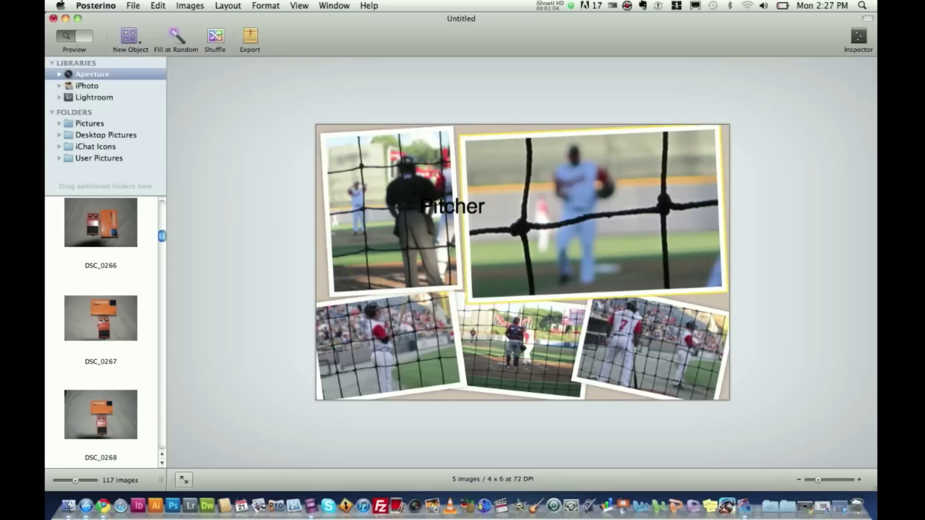
{"action": "left_click", "coordinate": [158, 6]}
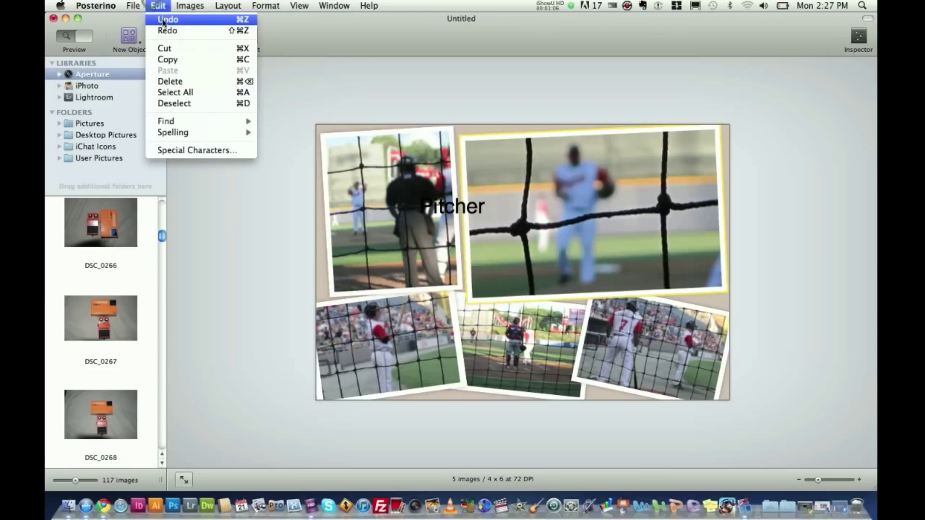
{"action": "left_click", "coordinate": [163, 19]}
{"action": "left_click", "coordinate": [158, 6]}
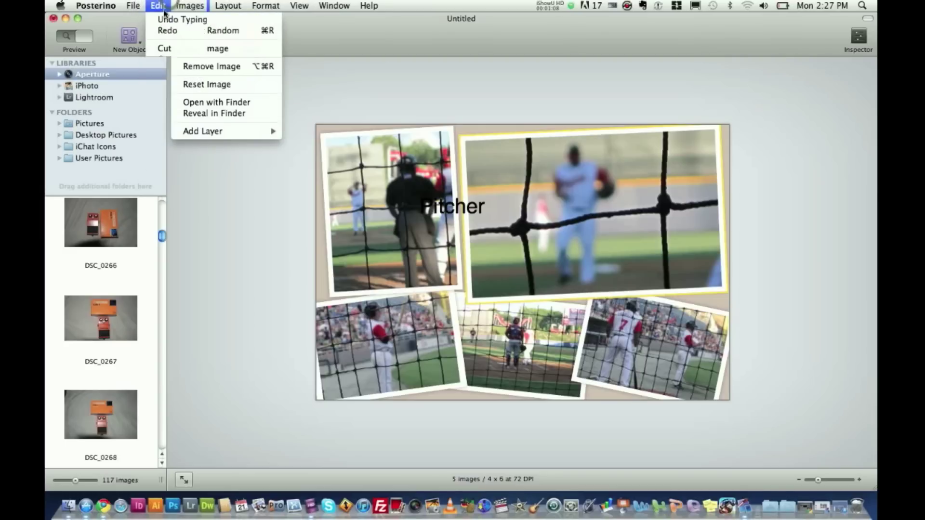
{"action": "left_click", "coordinate": [160, 19]}
{"action": "left_click", "coordinate": [158, 5]}
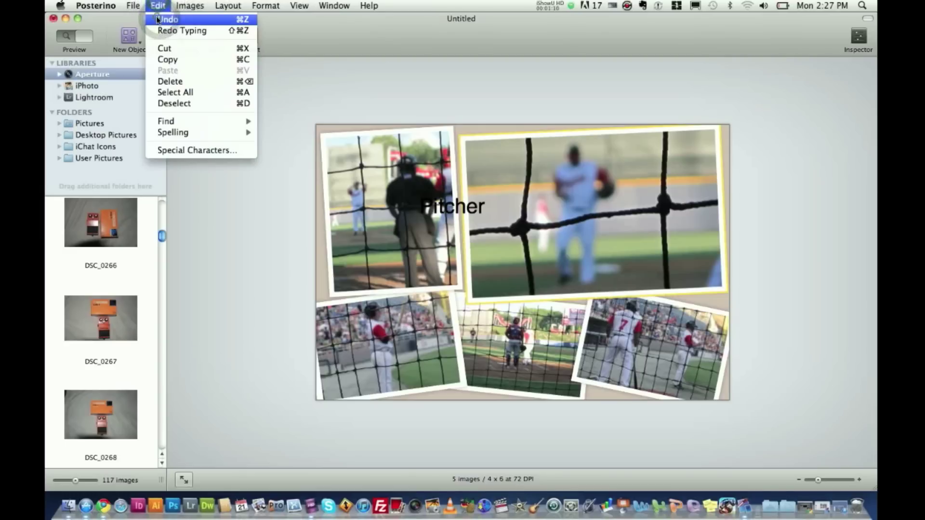
{"action": "left_click", "coordinate": [159, 19]}
{"action": "left_click", "coordinate": [258, 210]}
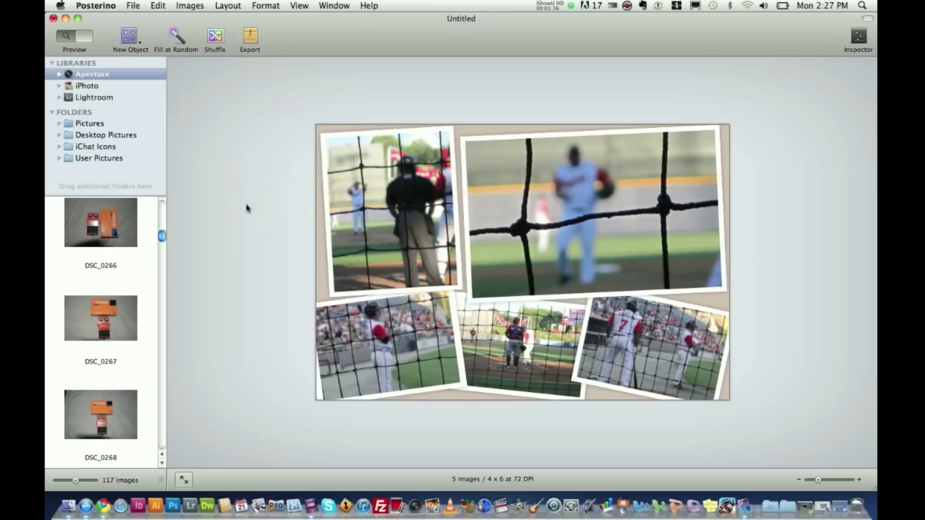
- Shuffle the layout repeatedly until the pitcher shot sits large at top right
{"action": "left_click", "coordinate": [219, 39]}
{"action": "left_click", "coordinate": [216, 38]}
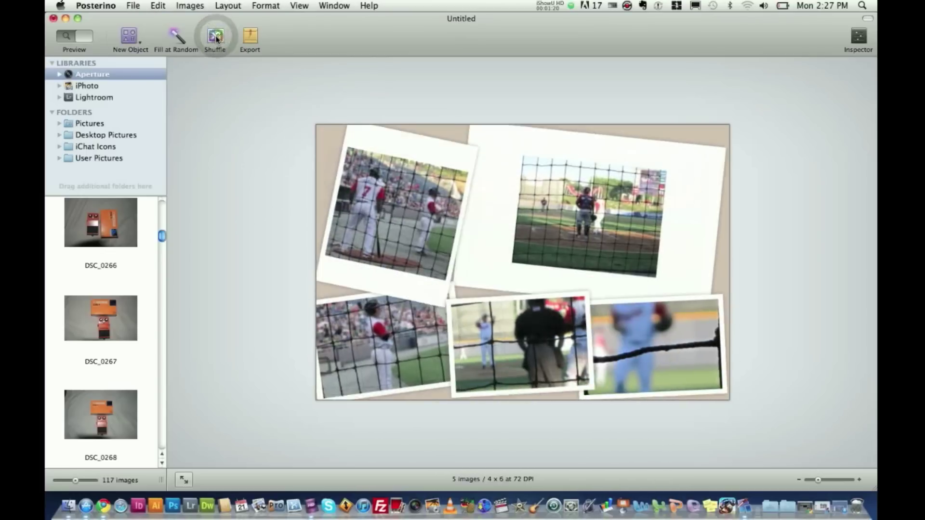
{"action": "left_click", "coordinate": [216, 39]}
{"action": "left_click", "coordinate": [216, 39]}
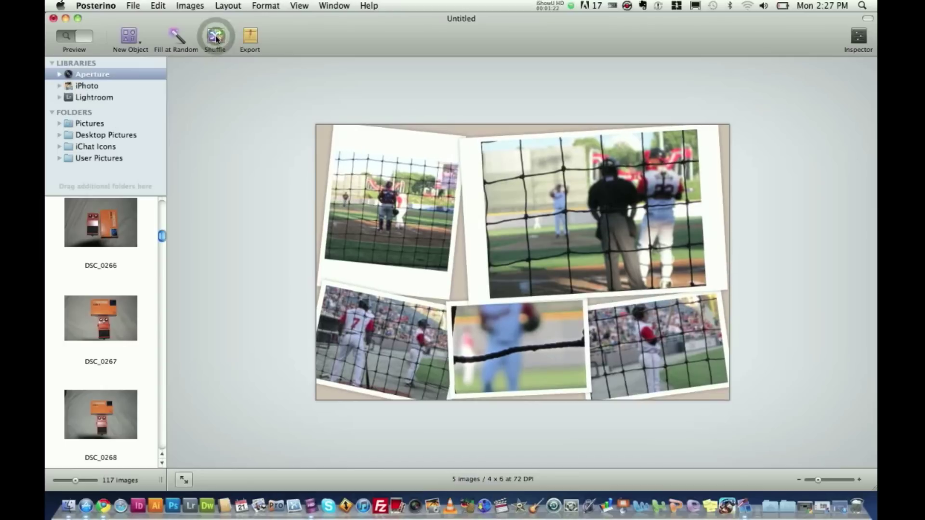
{"action": "left_click", "coordinate": [216, 38]}
{"action": "left_click", "coordinate": [216, 38]}
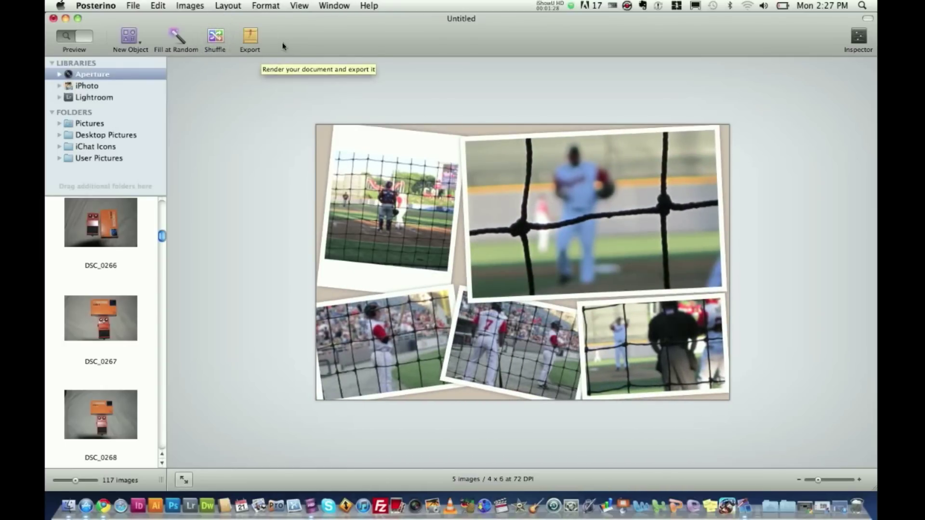
{"action": "left_click", "coordinate": [251, 38]}
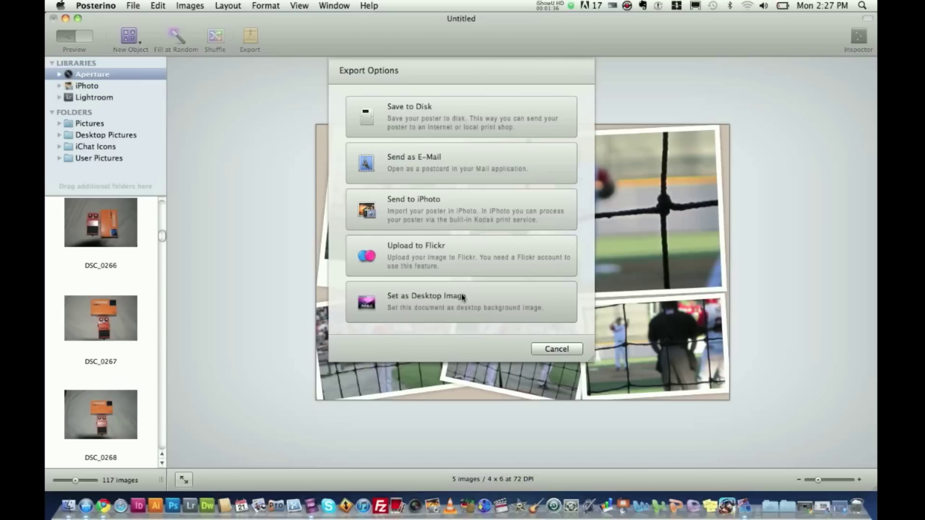
{"action": "left_click", "coordinate": [452, 118]}
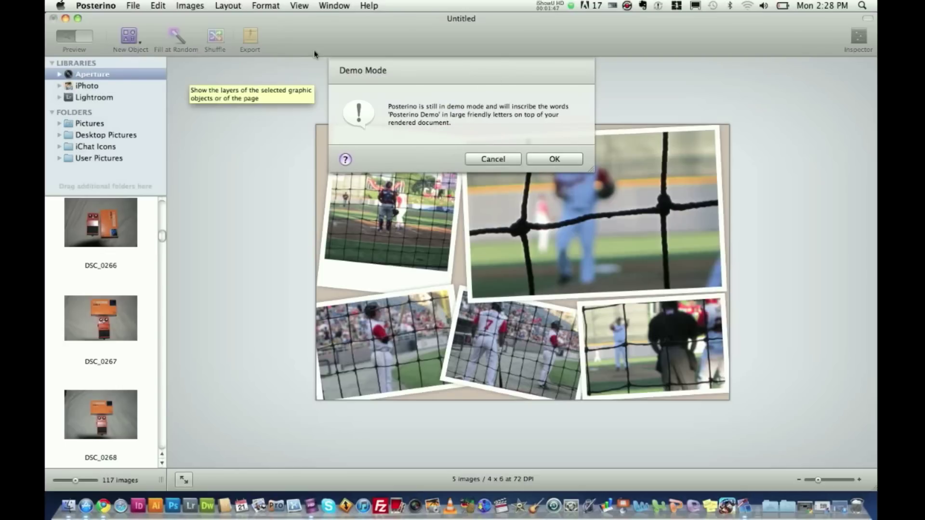
{"action": "left_click", "coordinate": [554, 159]}
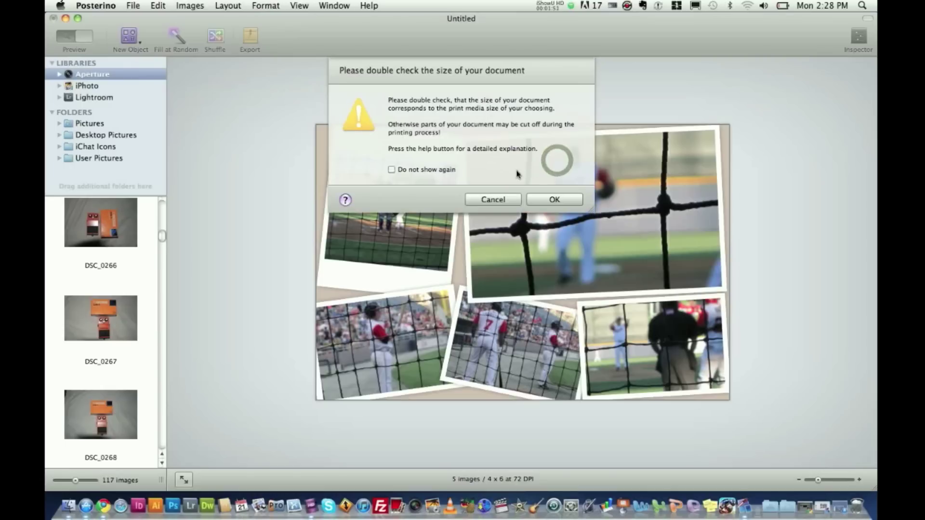
{"action": "left_click", "coordinate": [492, 199]}
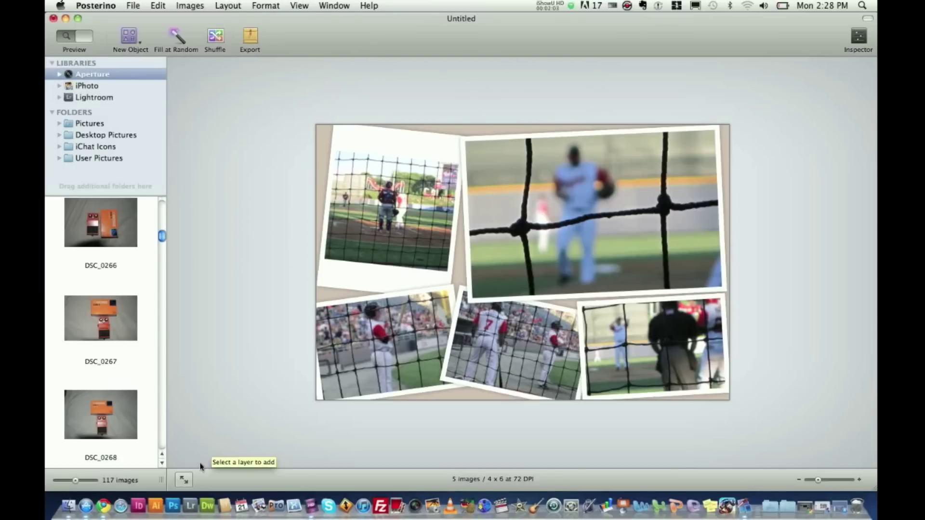
{"action": "left_click", "coordinate": [183, 479]}
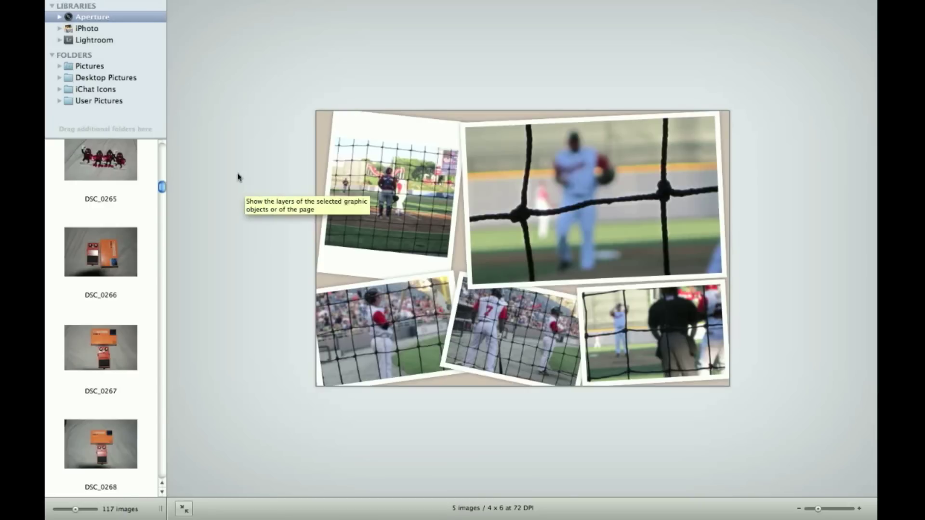
{"action": "left_click", "coordinate": [184, 507]}
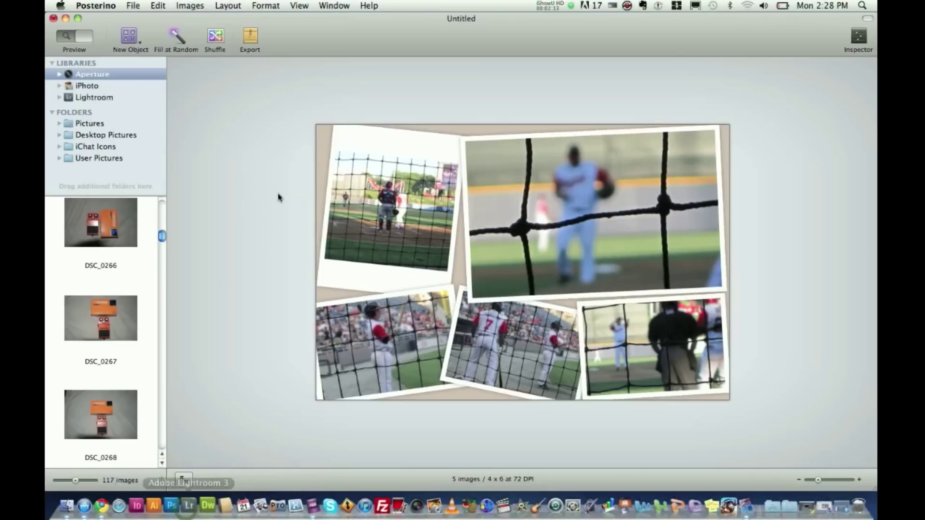